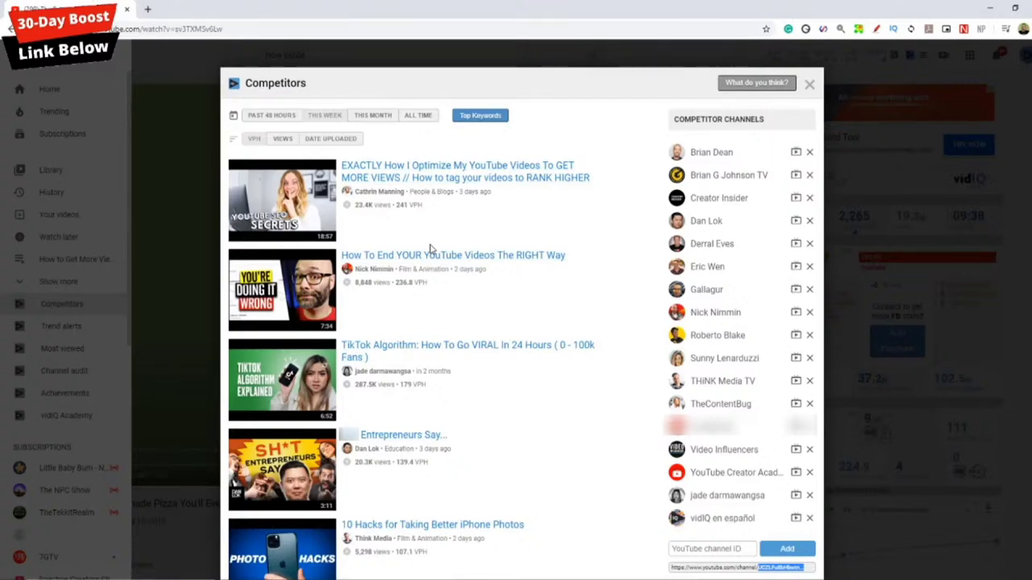
- Close the competitors overview and start creating a new vidIQ trend alert
left_click(809, 84)
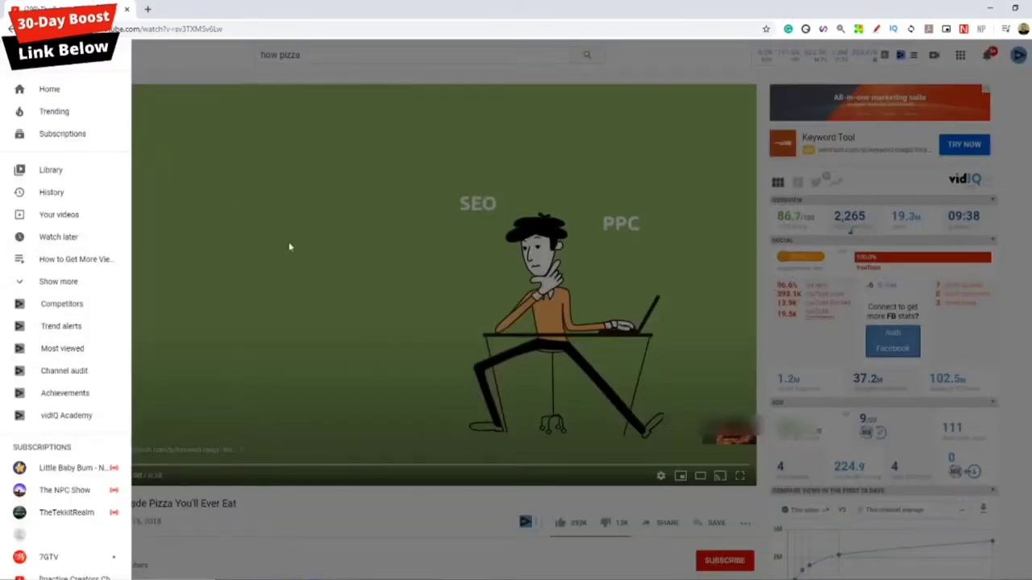
left_click(72, 326)
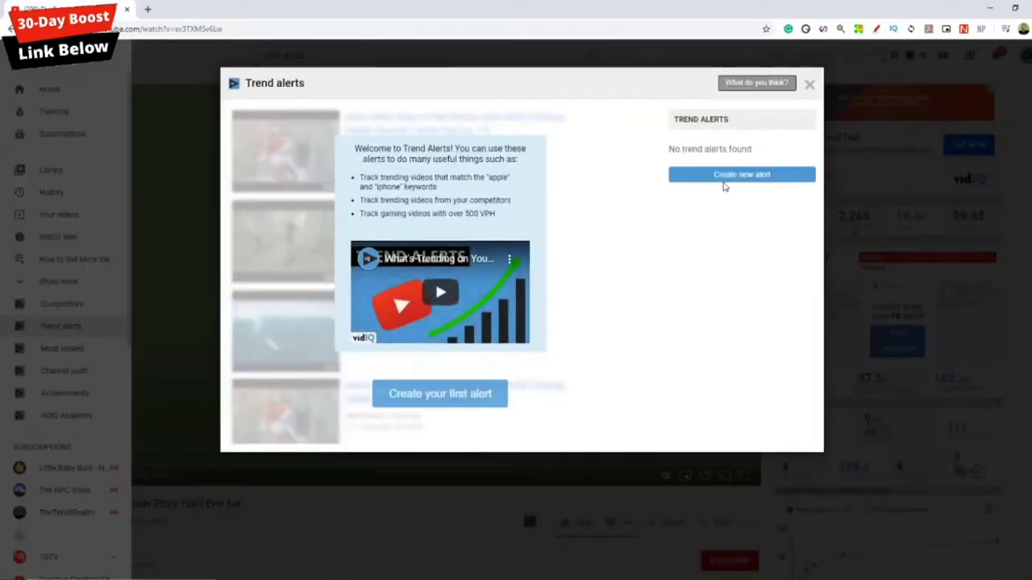
left_click(738, 174)
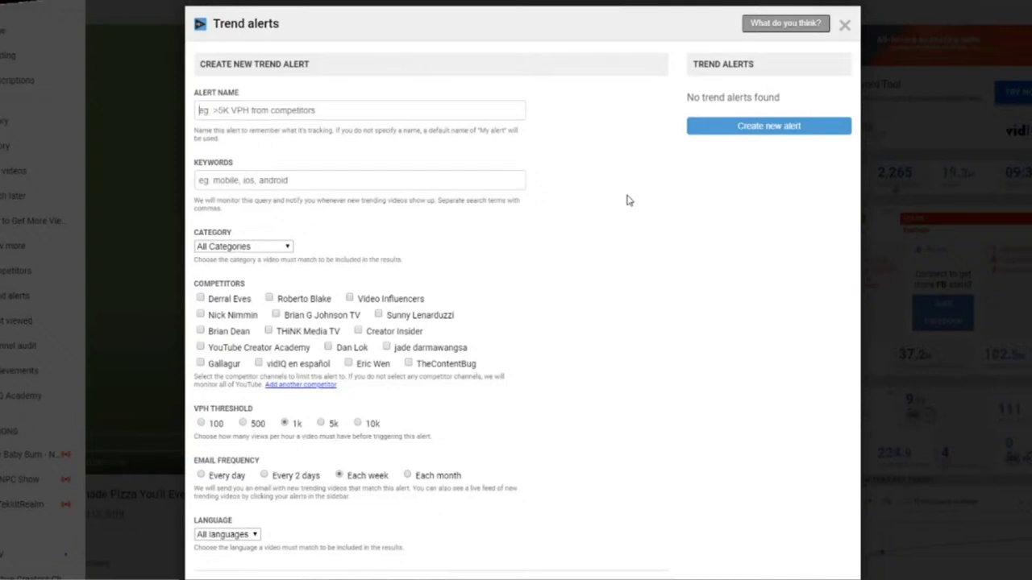
- Name the trend alert "fasdfa" and set its keyword to "fortnite"
type("fasdfa")
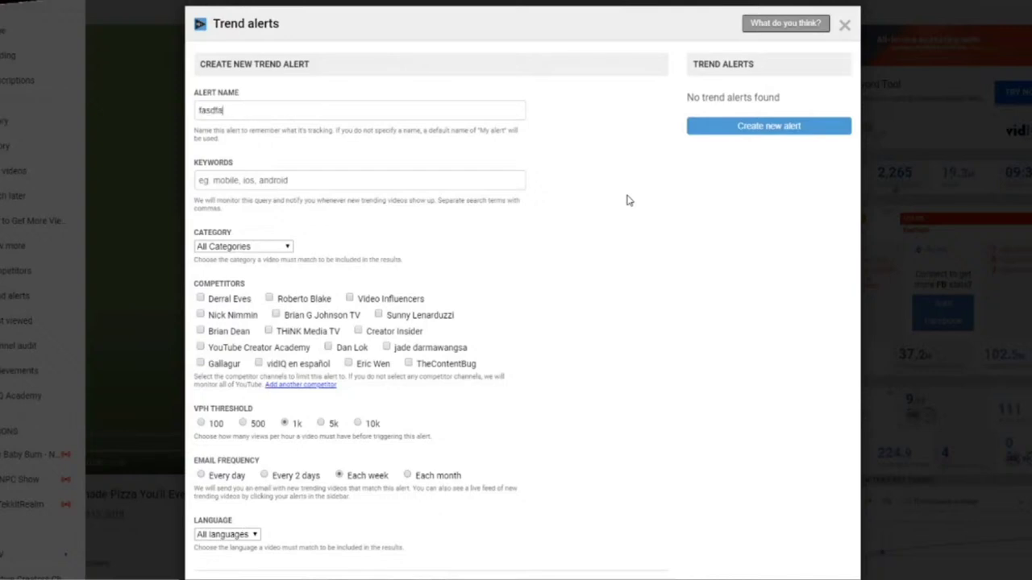
left_click(248, 177)
type("fortnite")
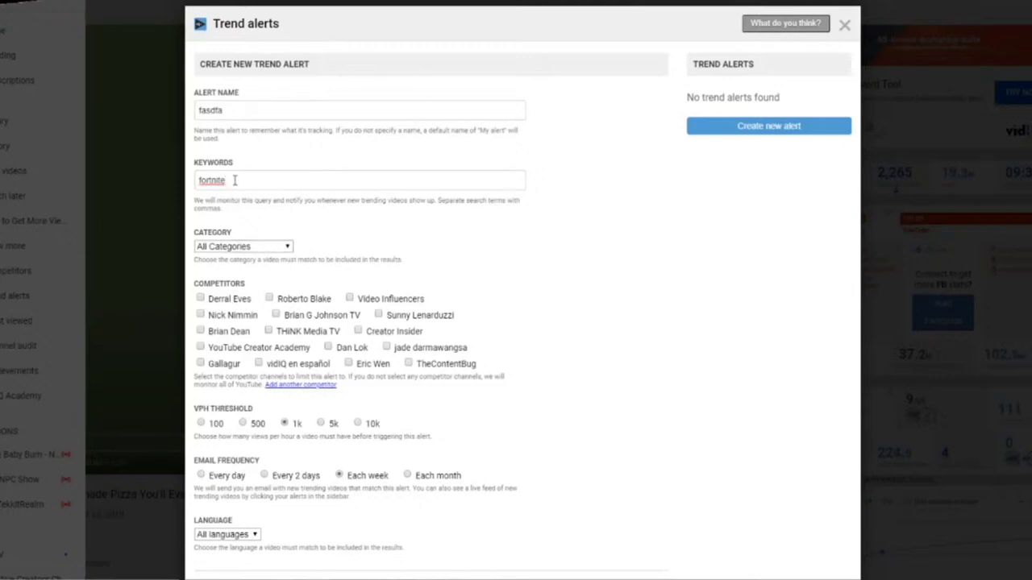
left_click_drag(234, 179, 196, 179)
left_click(352, 228)
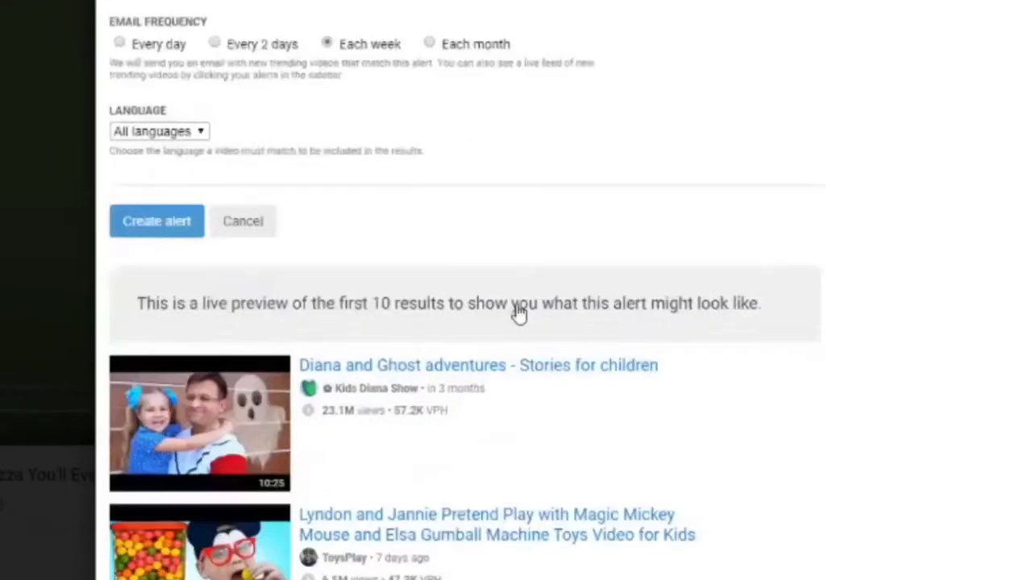
- Examine the trend alert's settings and the videos in its live preview of the first 10 results
scroll(479, 407, "down", 6)
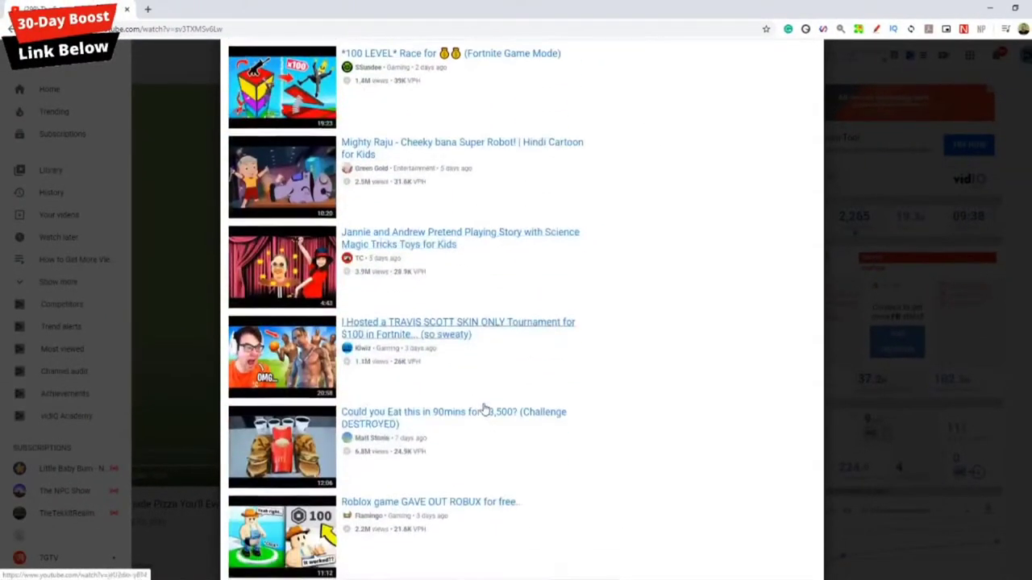
scroll(482, 409, "down", 2)
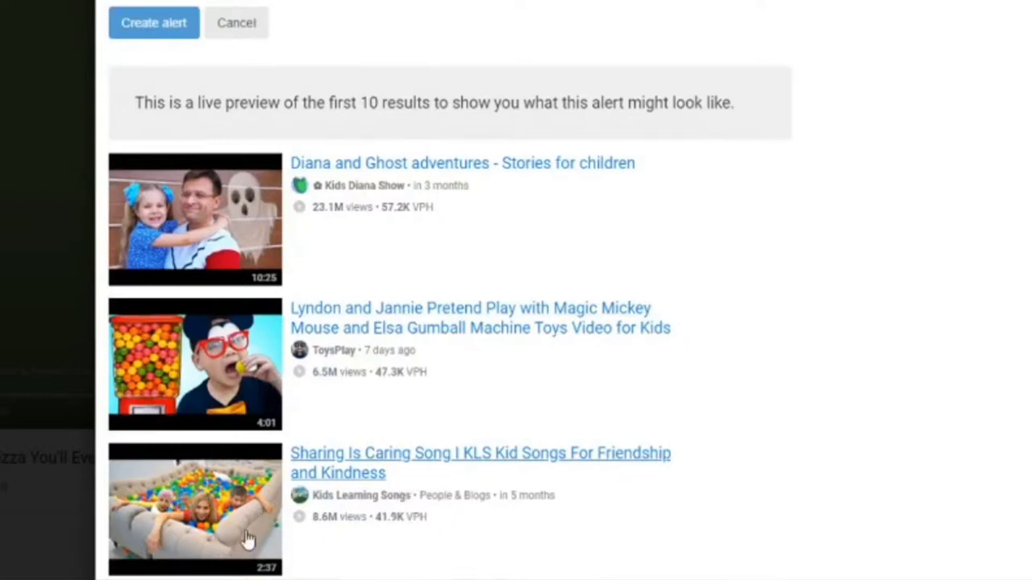
scroll(336, 481, "down", 1)
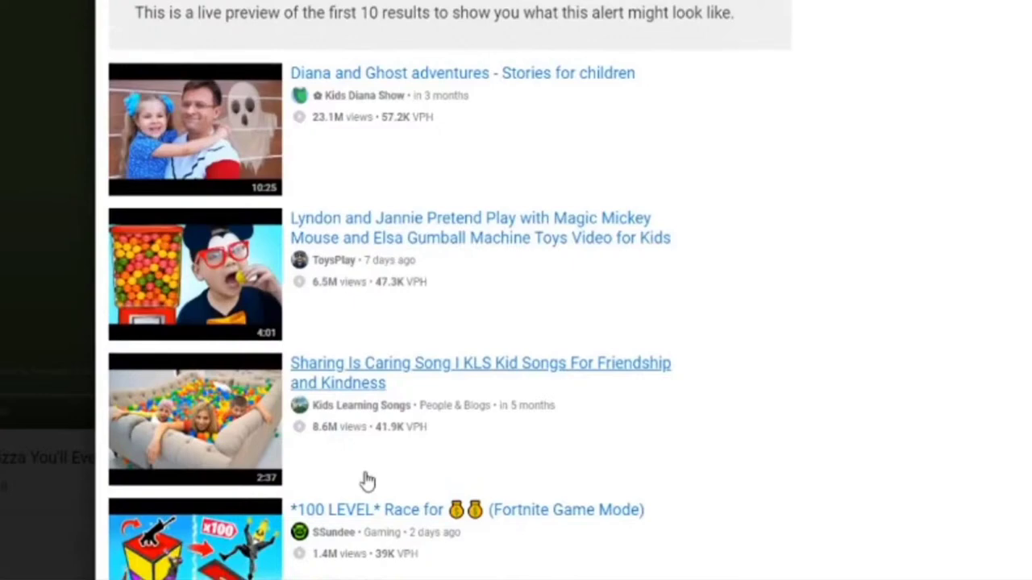
scroll(366, 481, "up", 10)
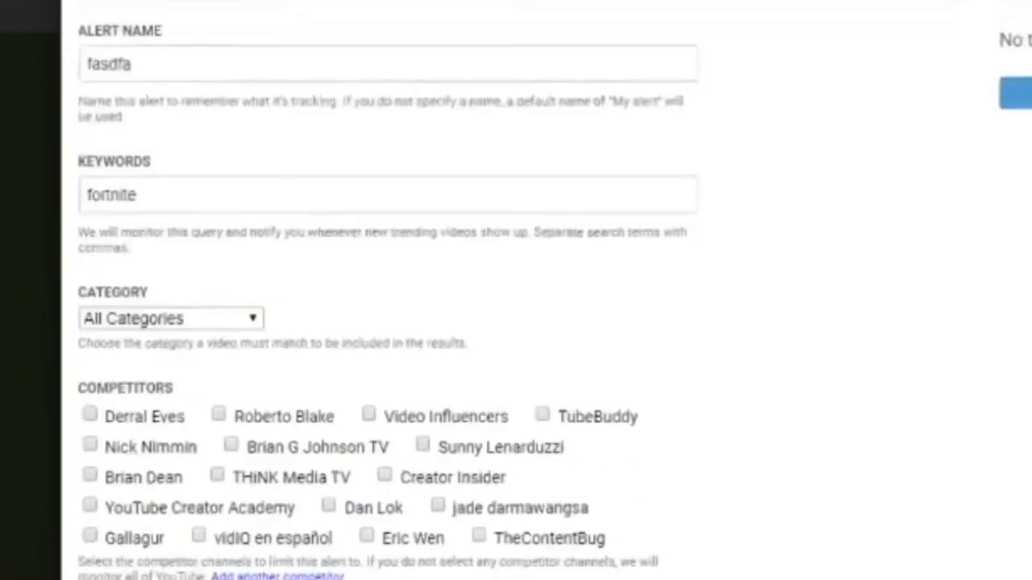
scroll(497, 357, "down", 10)
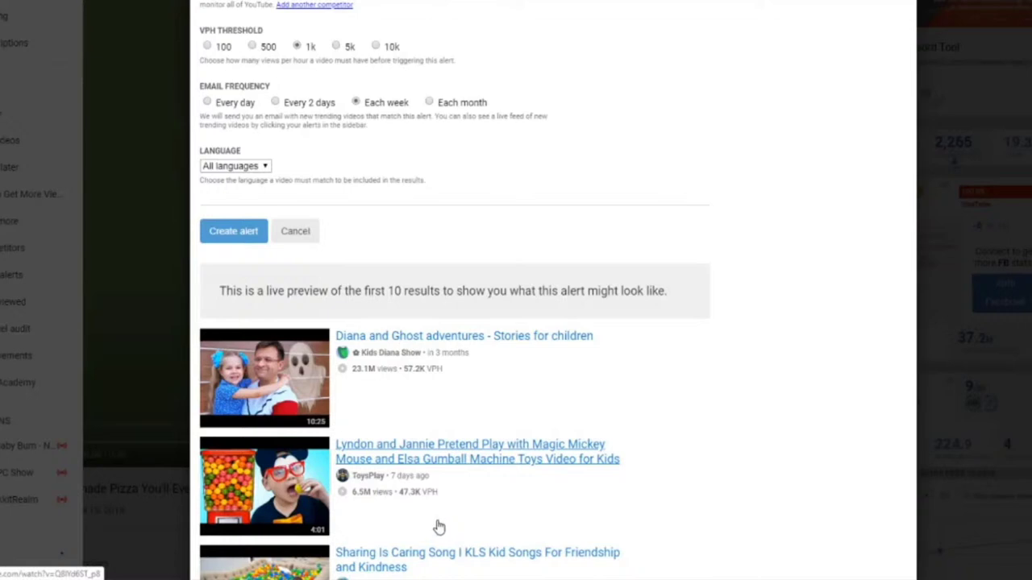
scroll(439, 527, "down", 1)
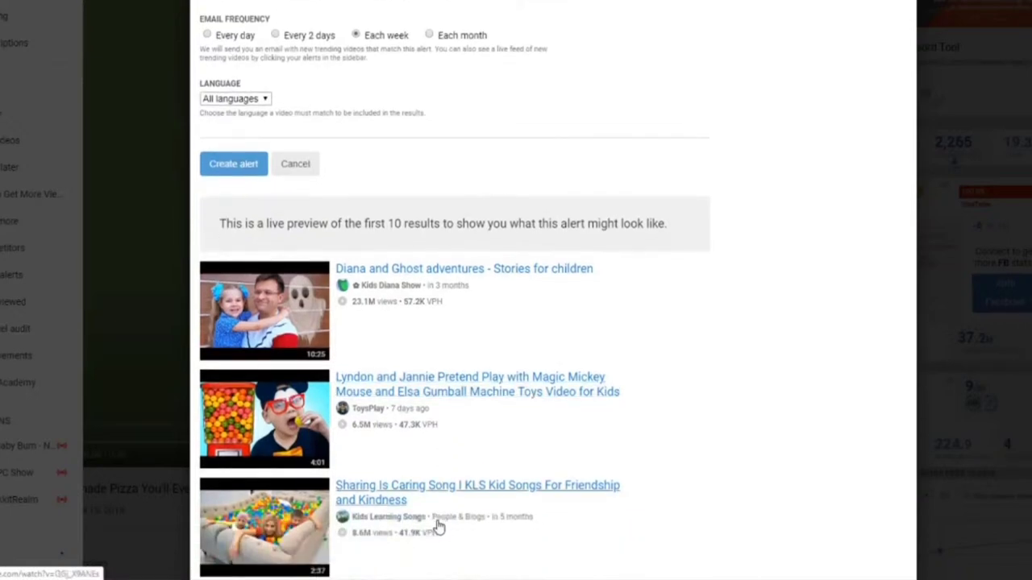
scroll(439, 527, "up", 1)
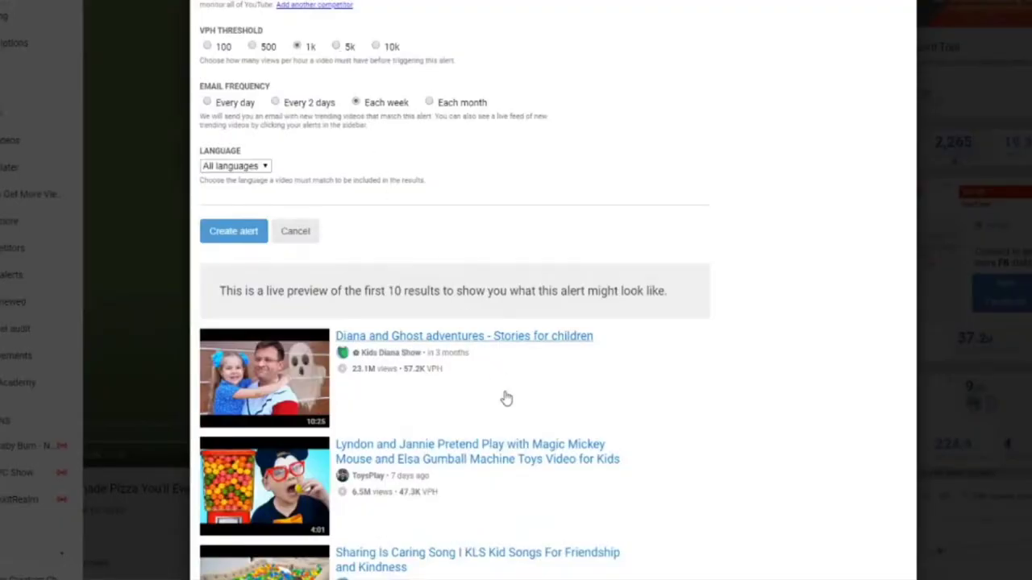
scroll(465, 427, "down", 3)
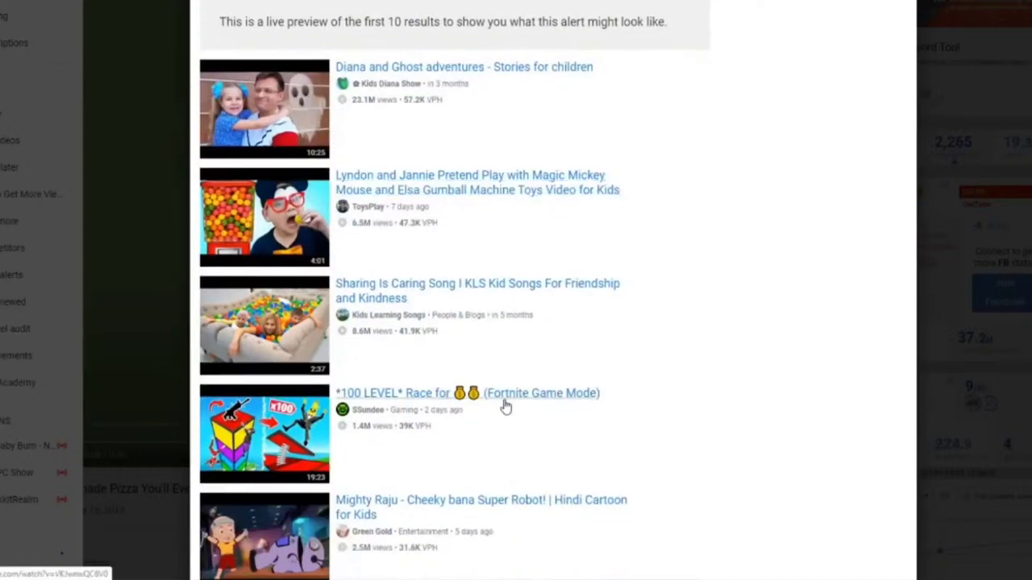
scroll(506, 409, "up", 1)
scroll(506, 409, "up", 4)
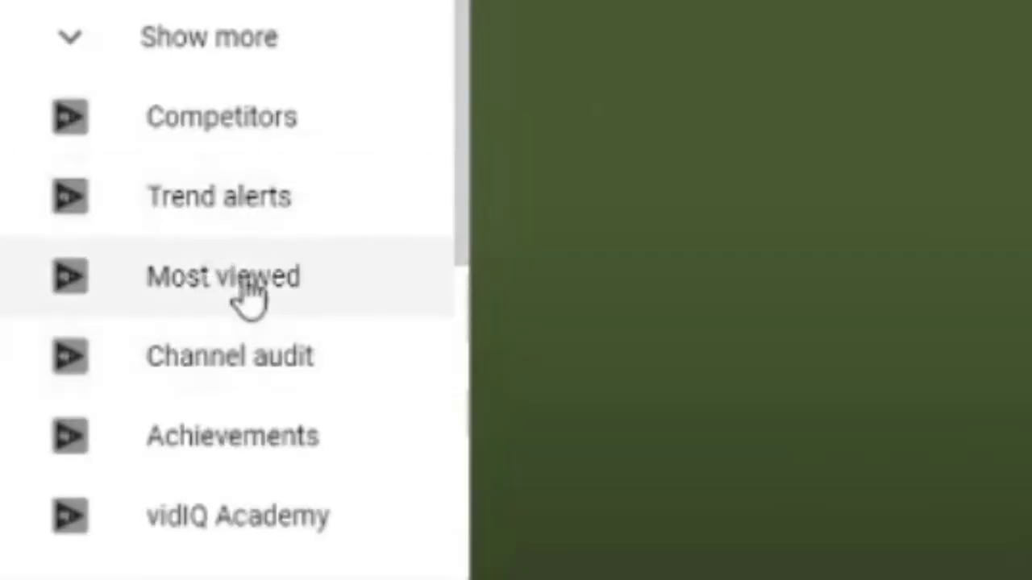
- Open vidIQ's Most Viewed overview and look through the ranked videos with their views per hour
left_click(248, 288)
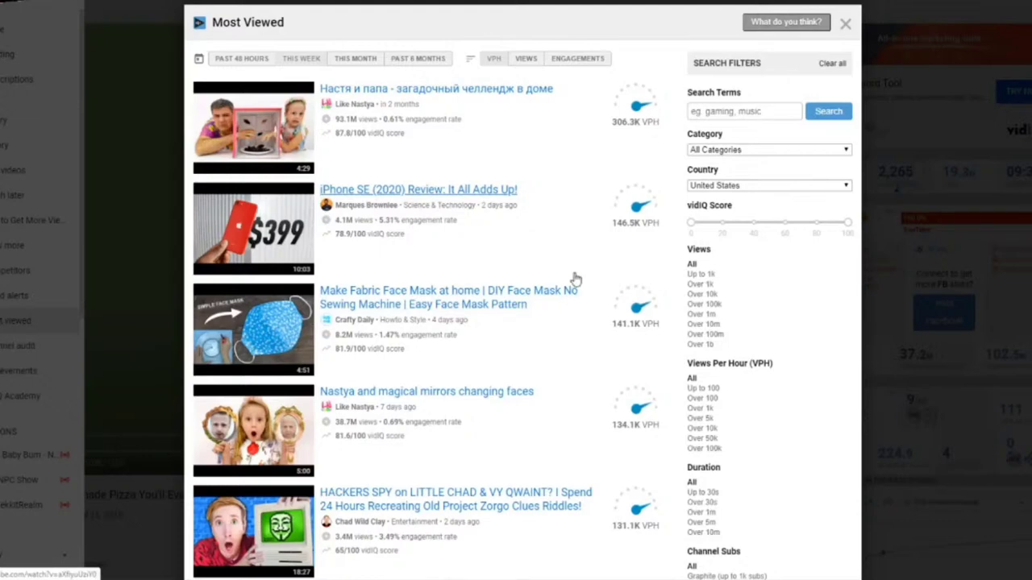
scroll(573, 278, "down", 7)
scroll(575, 283, "down", 4)
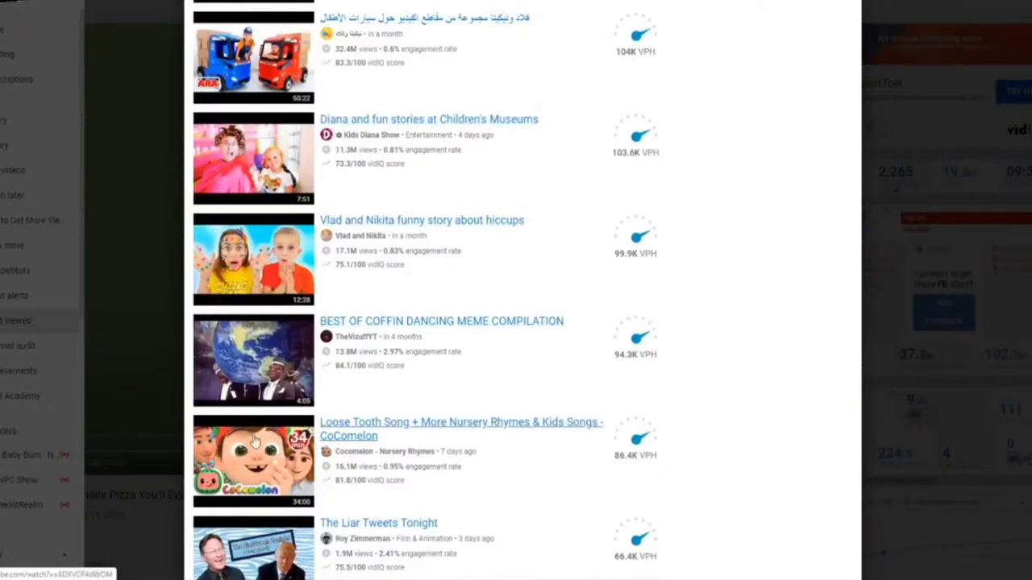
scroll(283, 162, "up", 2)
scroll(283, 137, "up", 3)
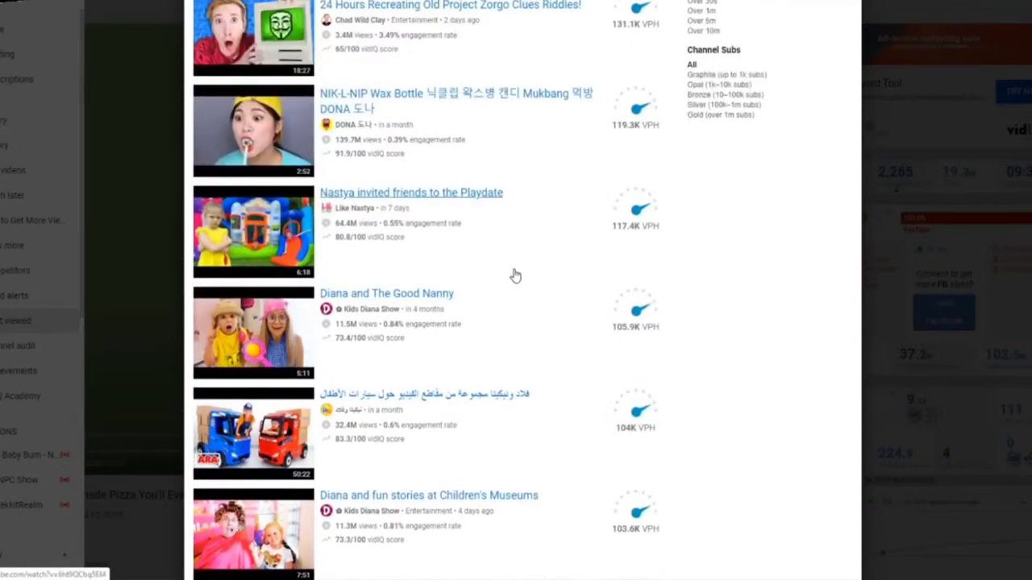
scroll(513, 275, "up", 3)
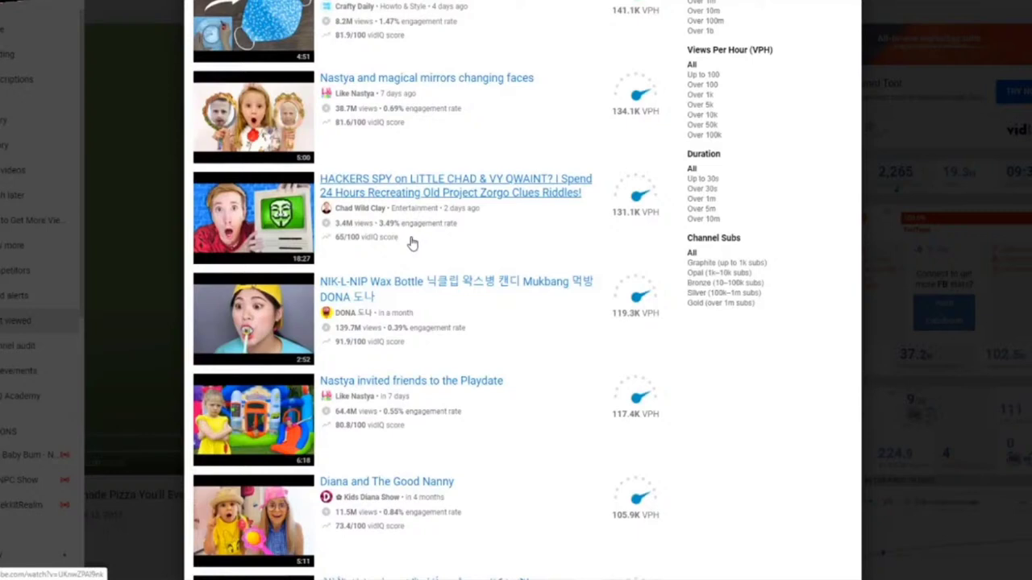
scroll(401, 266, "up", 2)
scroll(400, 266, "up", 2)
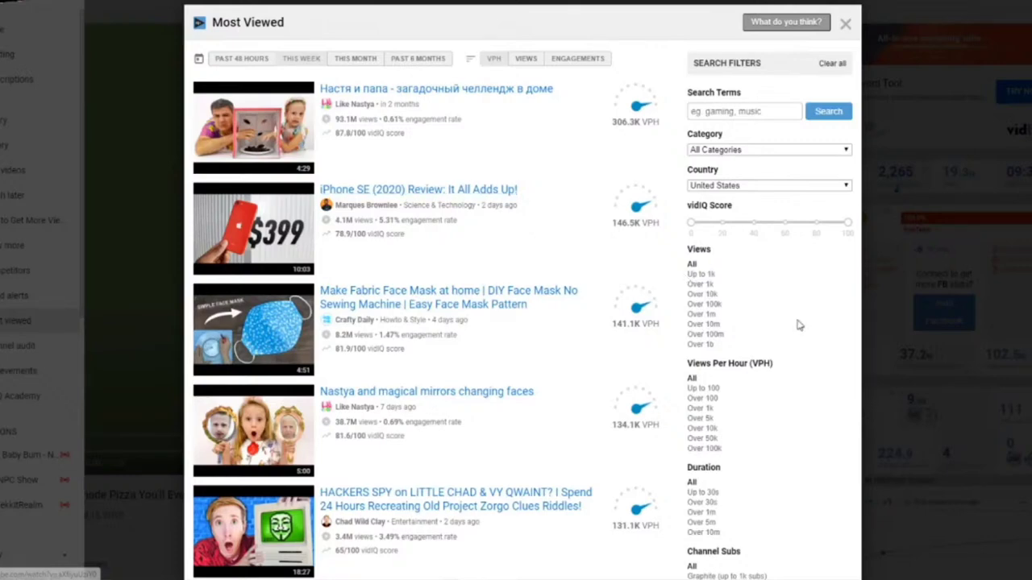
- Review the Most Viewed search filters, including the category and country options, and close the overview
scroll(778, 324, "down", 3)
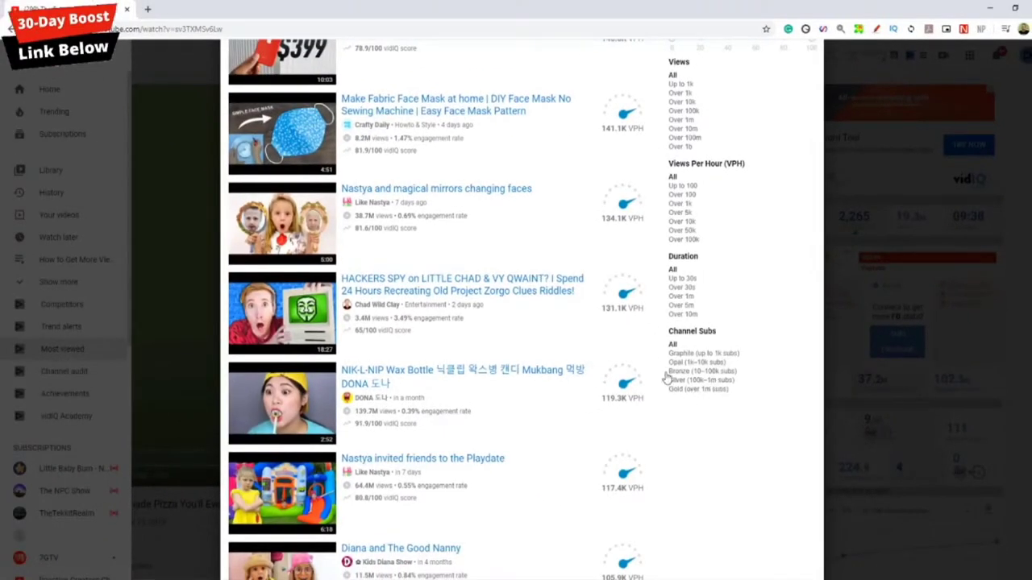
scroll(636, 355, "up", 3)
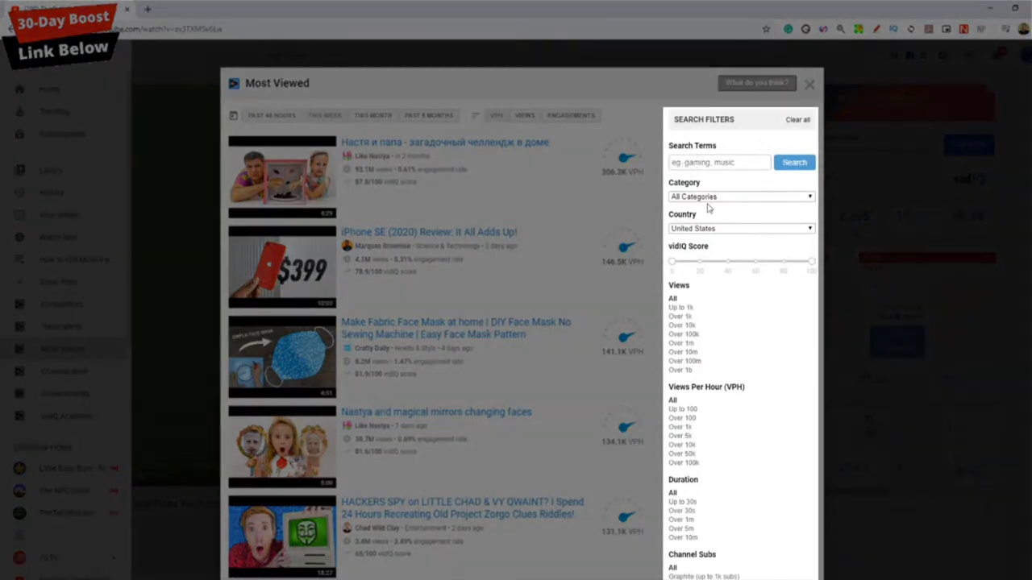
left_click(711, 199)
left_click(714, 203)
left_click(712, 229)
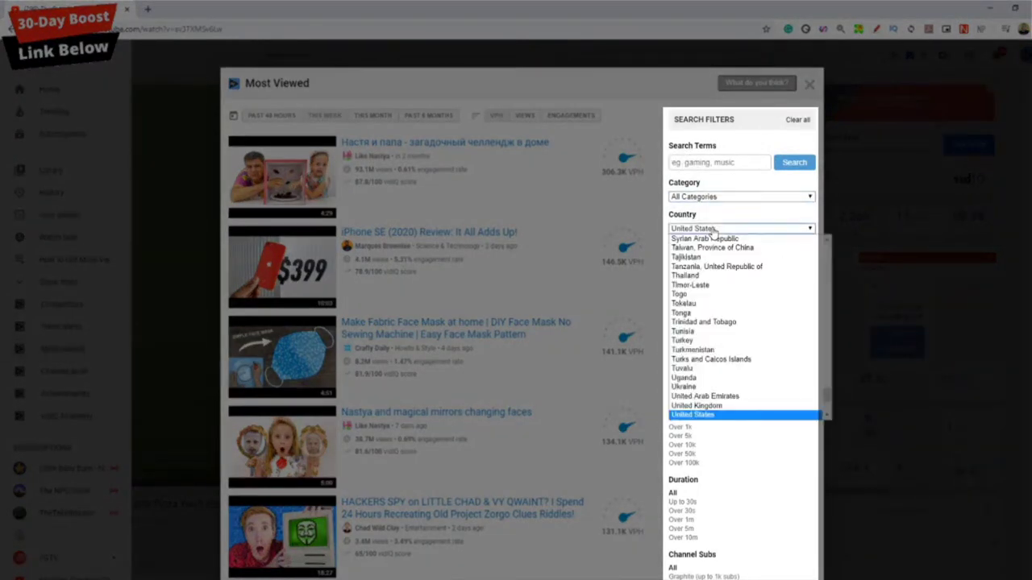
left_click(712, 230)
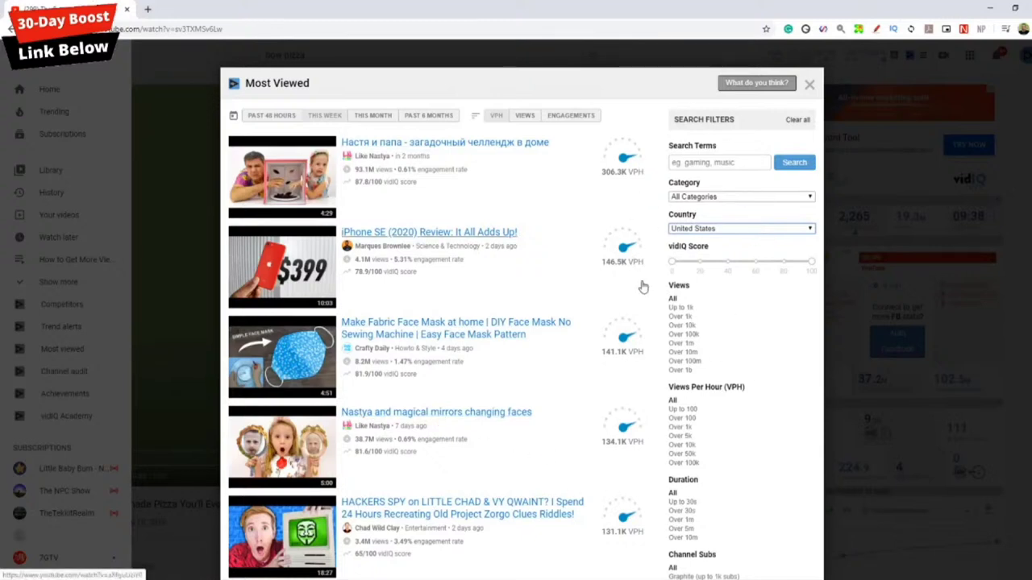
left_click(809, 84)
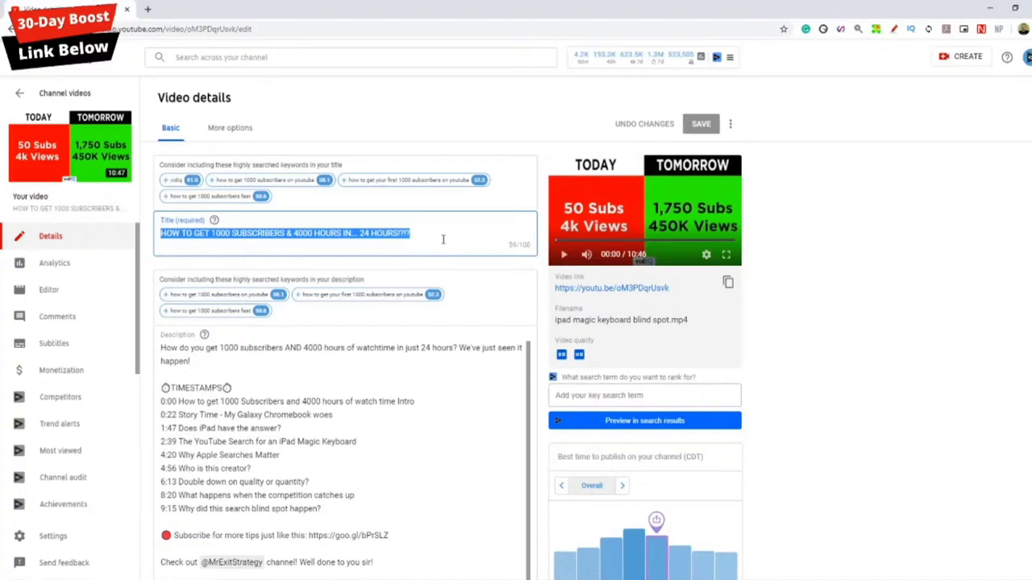
- Preview the video in search results for the key search term "how to get 1000 subscribers"
left_click(411, 374)
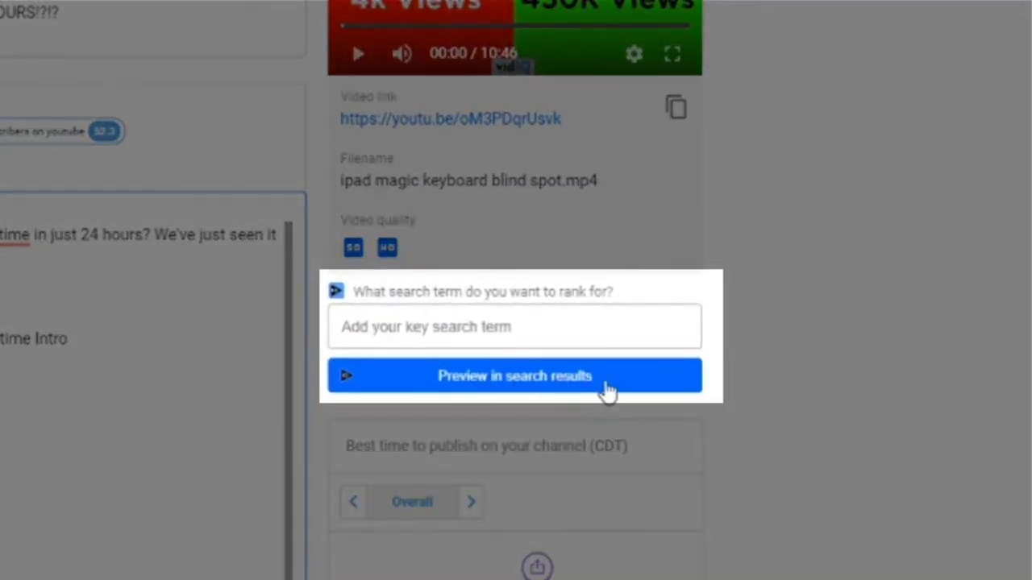
left_click(435, 338)
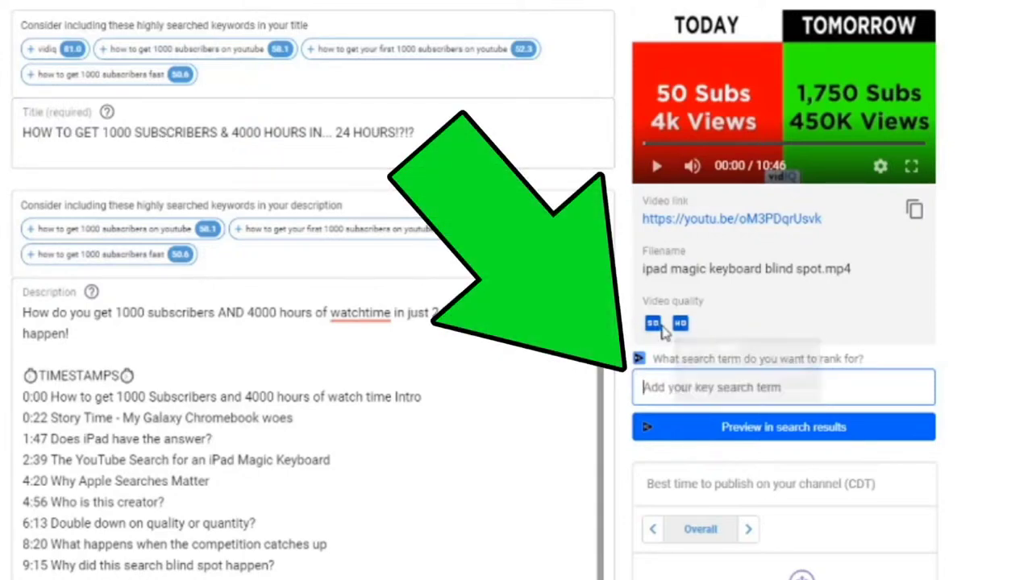
type("how to get 1000")
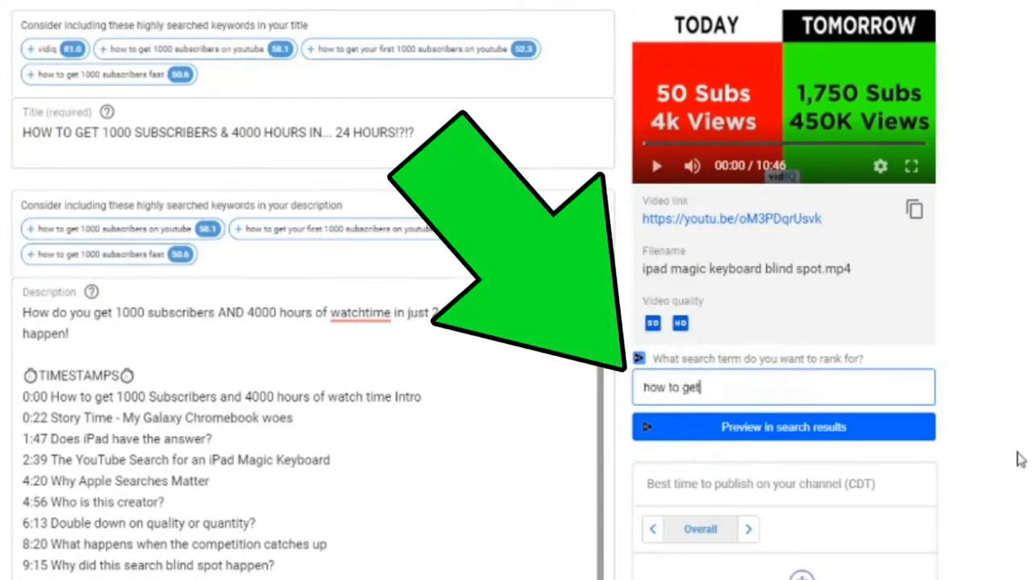
type(" subscribers")
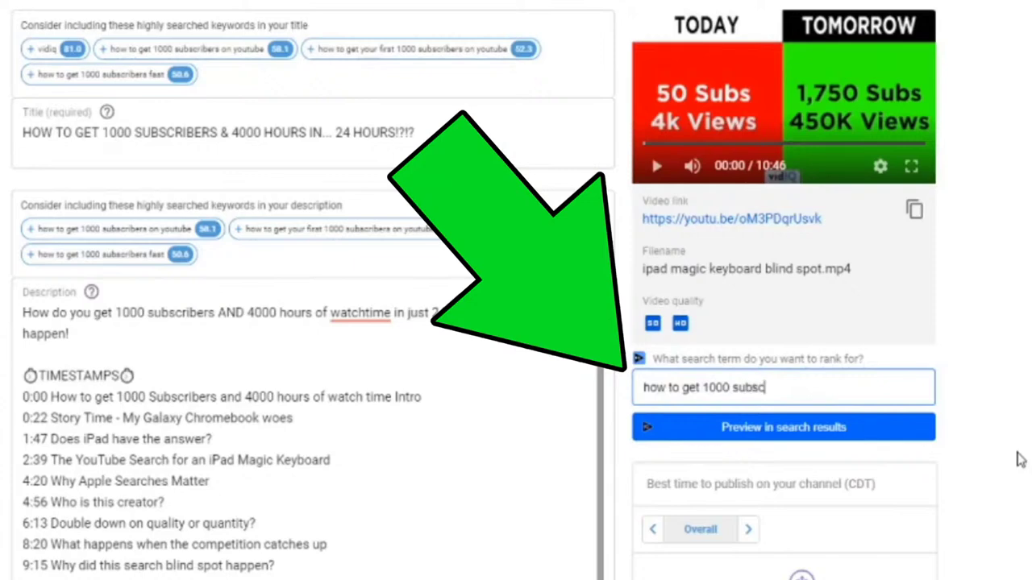
left_click(780, 429)
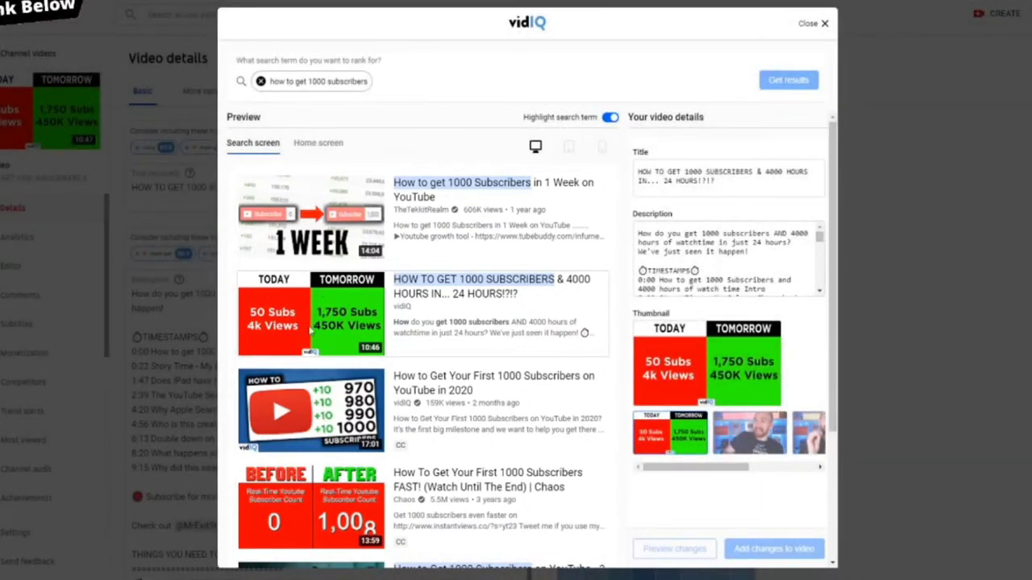
- Compare the video's title and thumbnail with the competing videos in the search preview
scroll(310, 332, "down", 3)
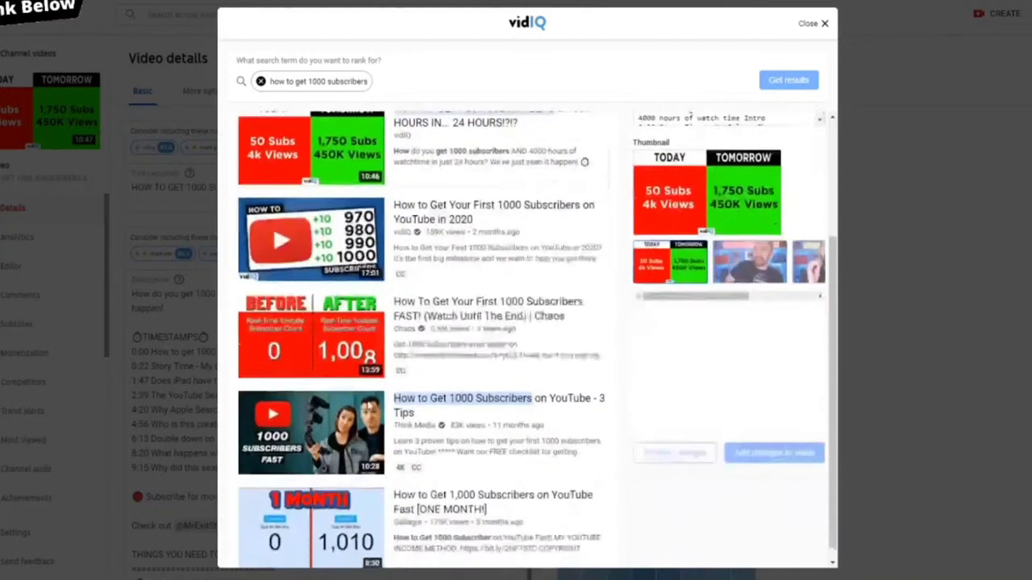
scroll(324, 328, "up", 4)
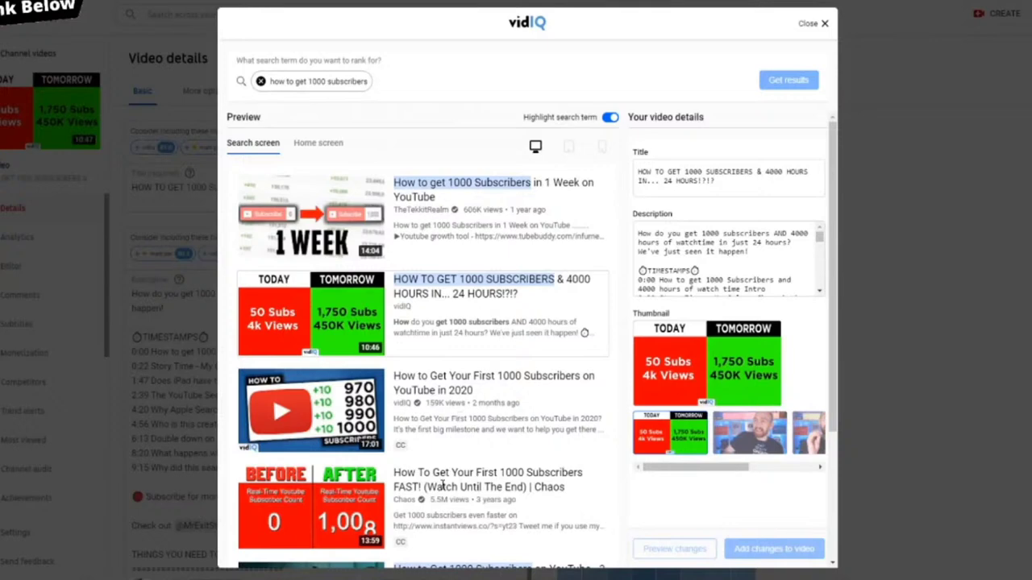
left_click(728, 182)
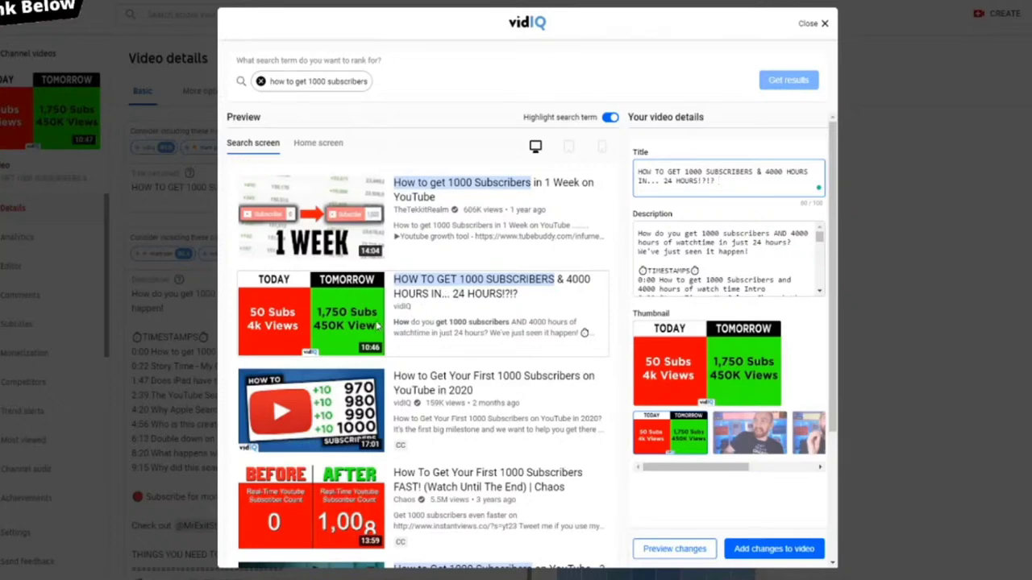
scroll(326, 363, "down", 2)
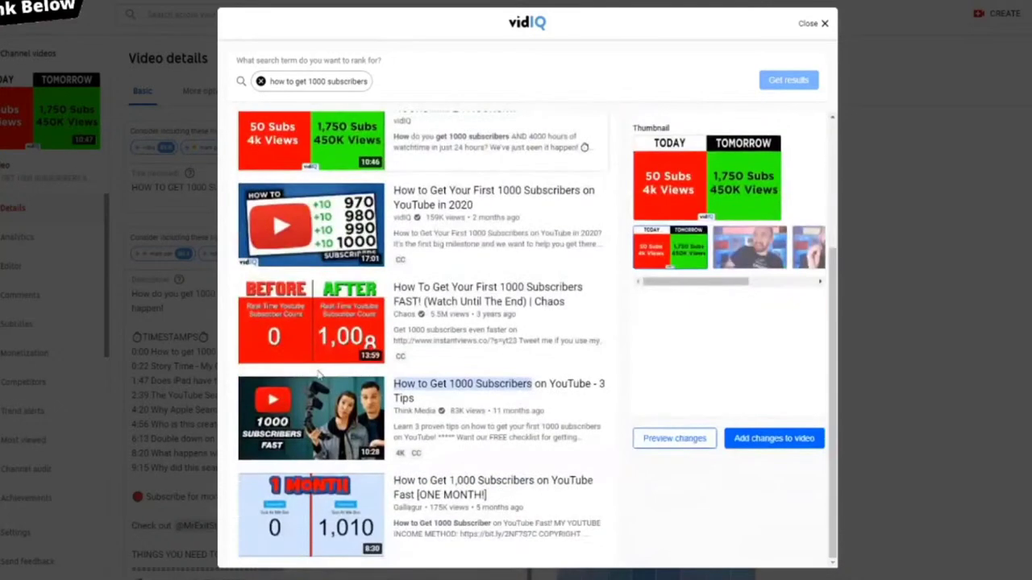
scroll(319, 375, "up", 2)
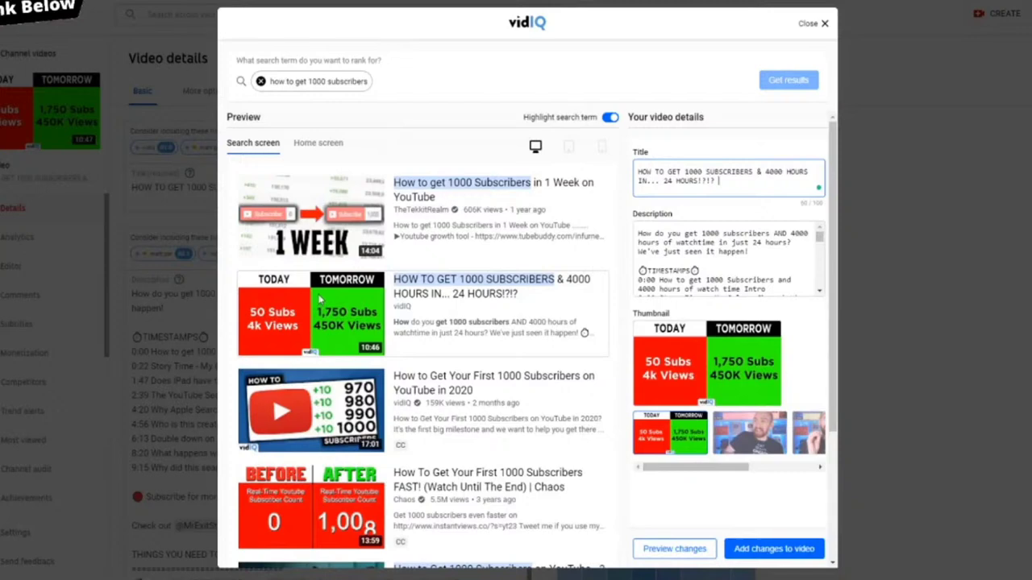
- Preview the video on the YouTube home screen, switching from the desktop layout to tablet and phone
left_click(316, 145)
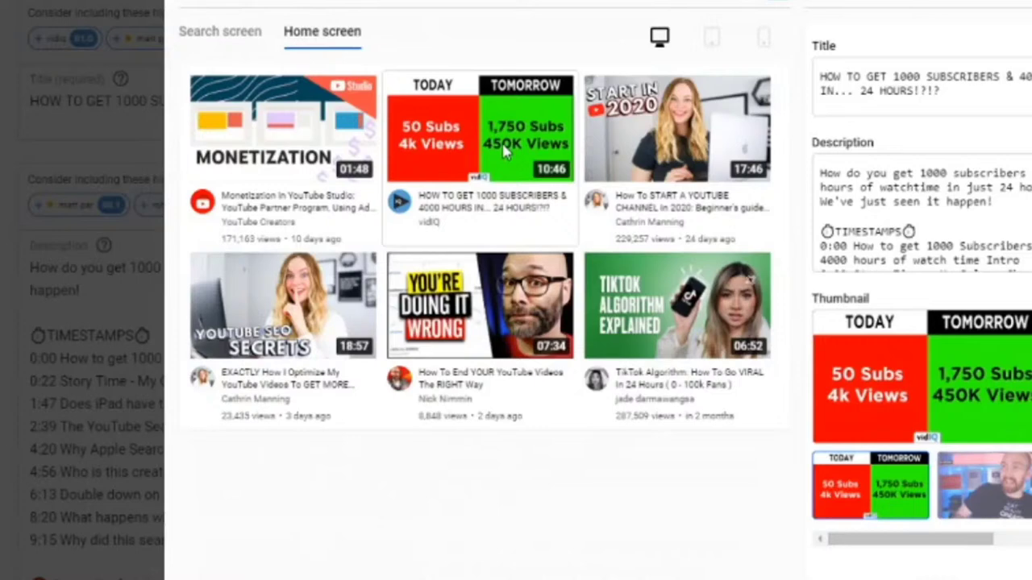
left_click(715, 38)
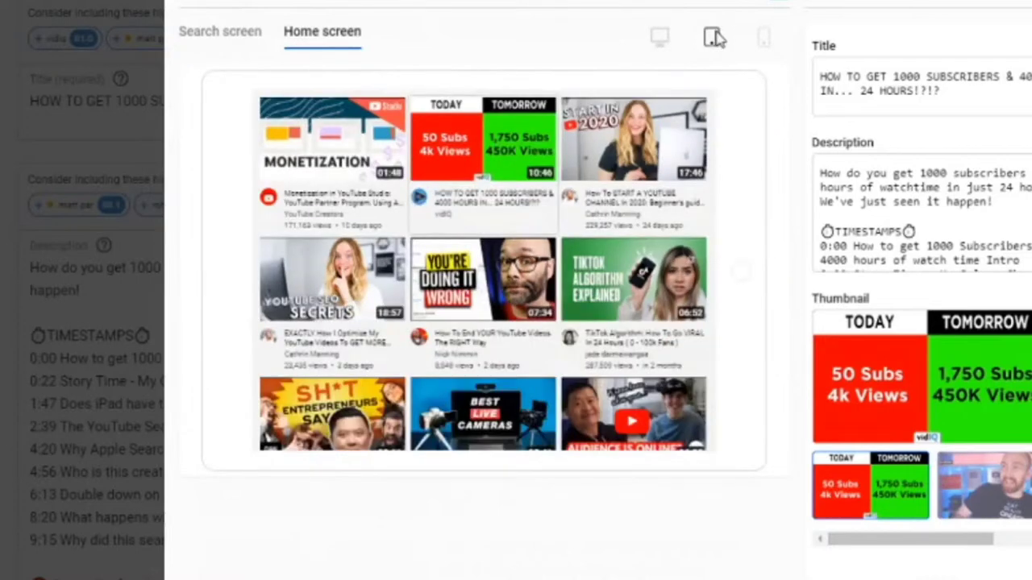
left_click(762, 42)
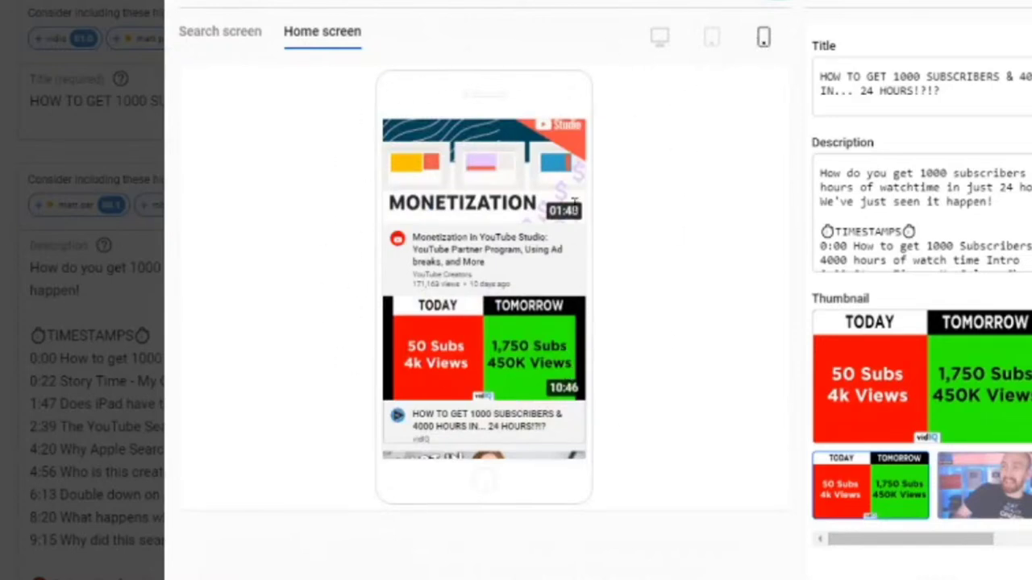
- Preview the video in search results on phone and desktop, and close the preview
left_click(222, 33)
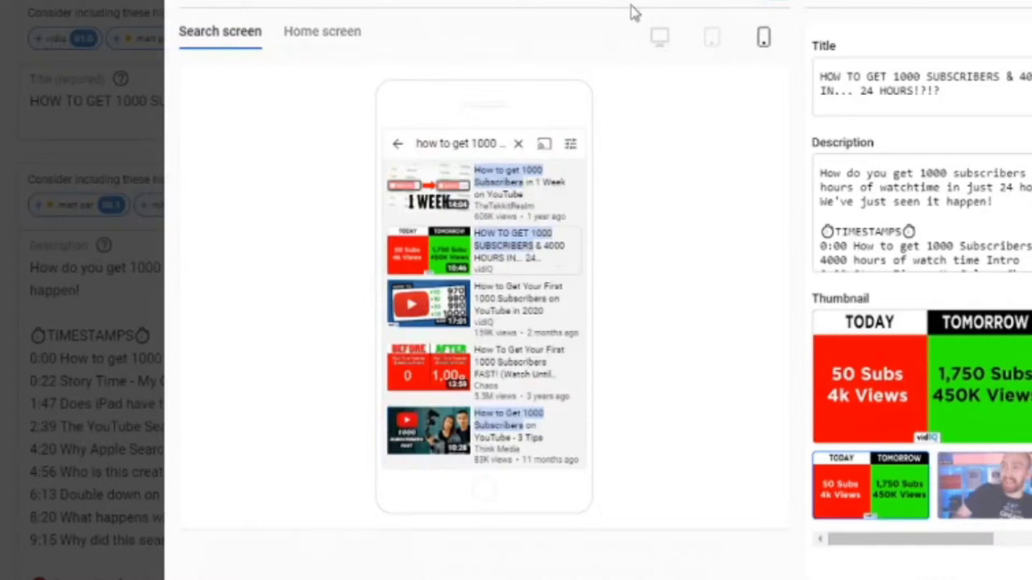
left_click(660, 37)
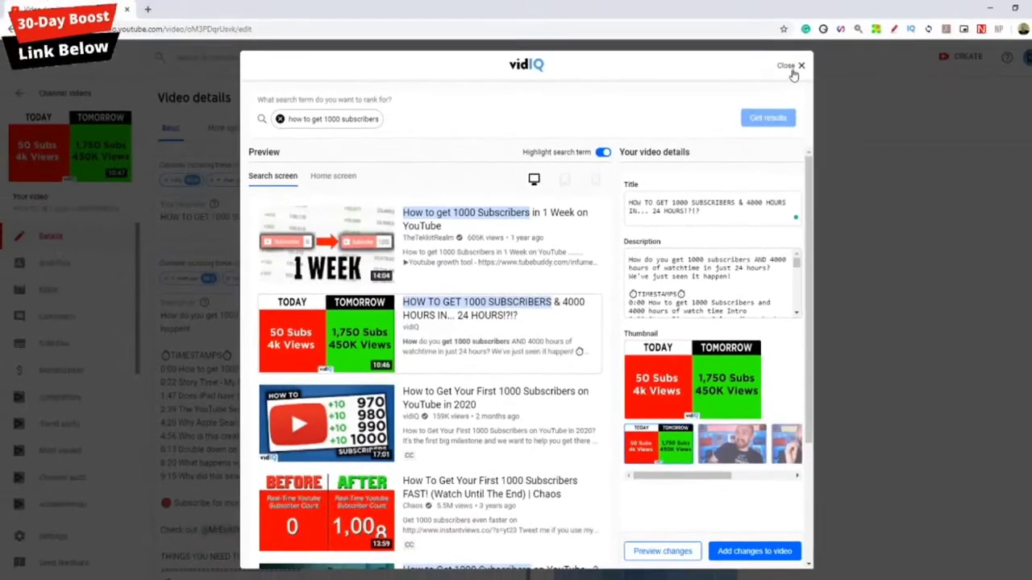
left_click(794, 74)
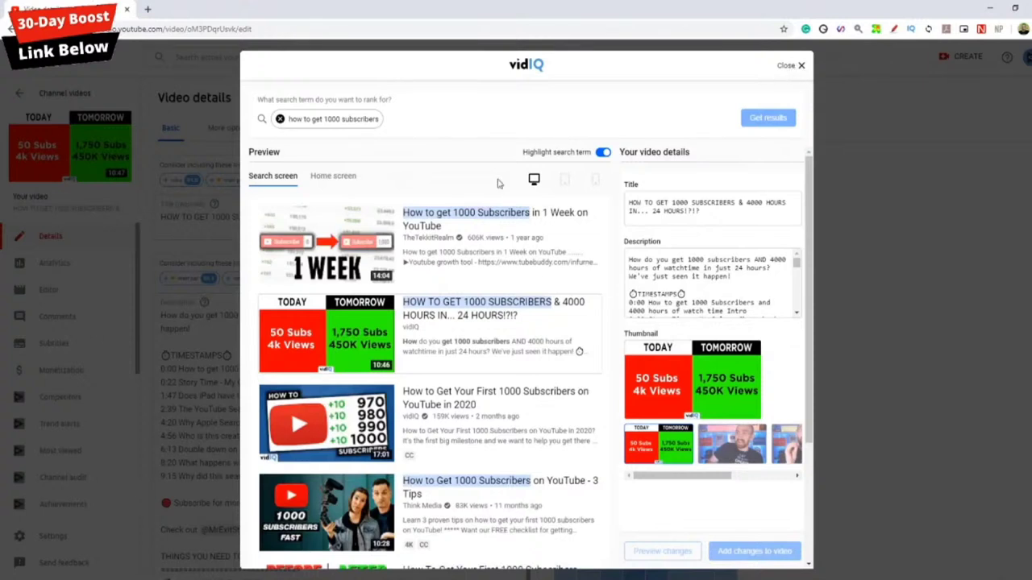
- Replace the preview's search term with "how to get 100 subs" and get its results
left_click(280, 119)
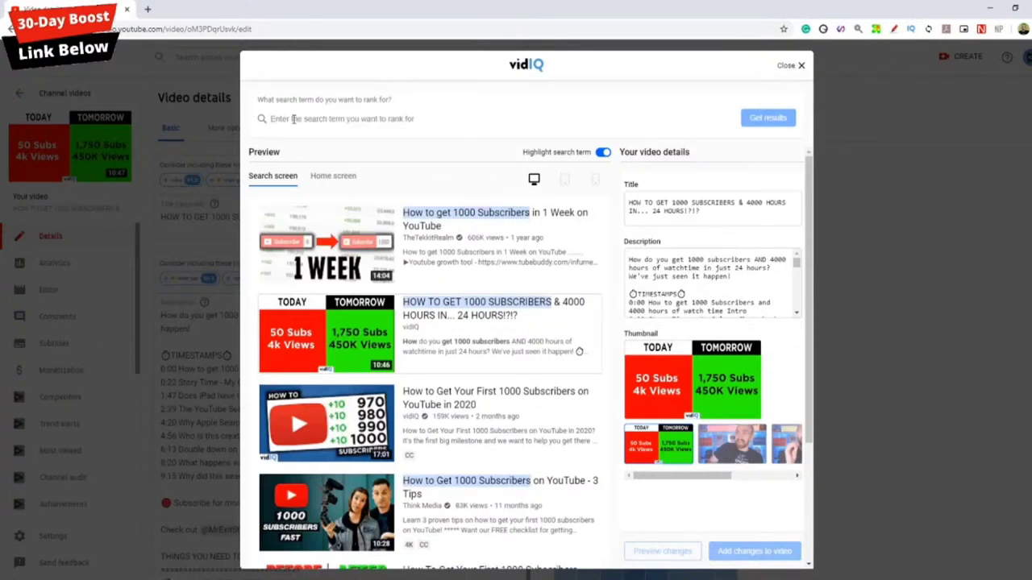
type("how to get 100 subs")
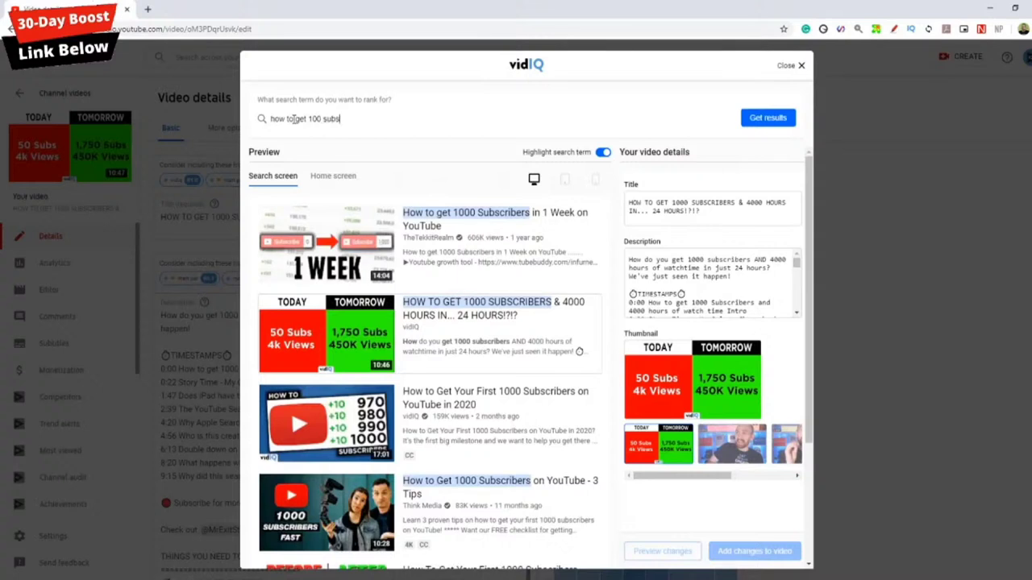
left_click(764, 117)
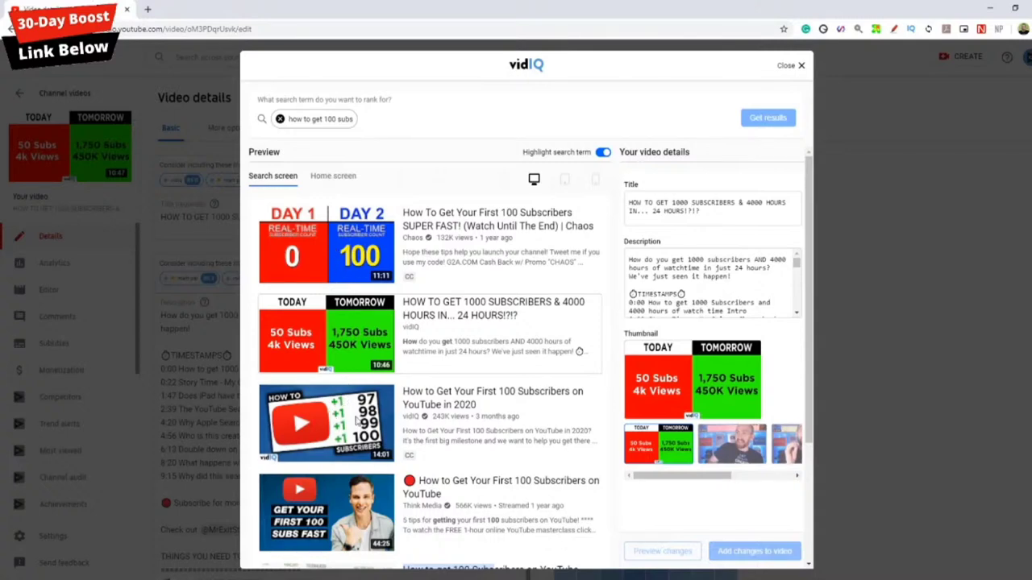
- Compare the video with the competing videos for the 100 subs search term and close the preview
scroll(367, 412, "down", 1)
scroll(366, 412, "down", 3)
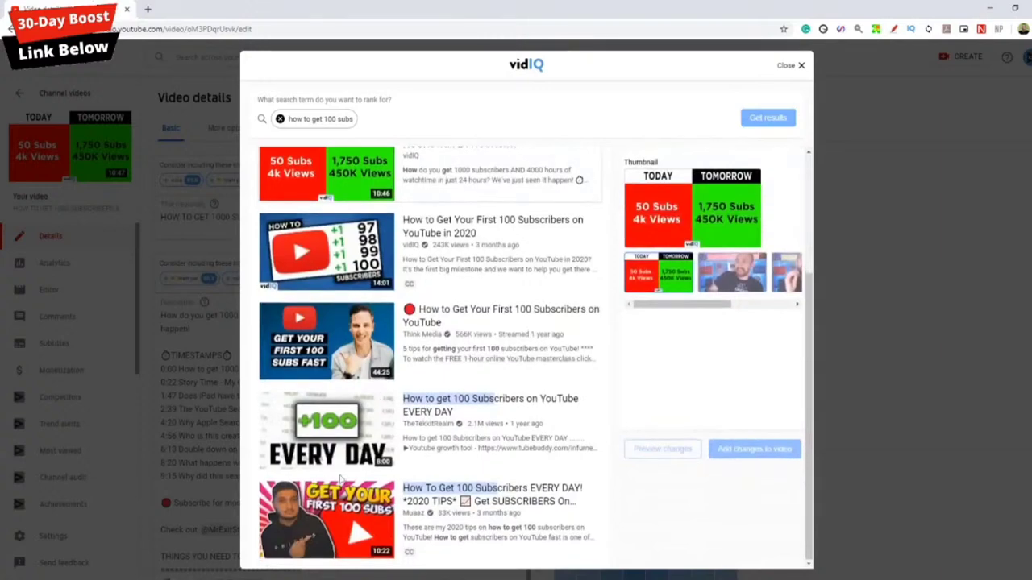
scroll(387, 407, "up", 5)
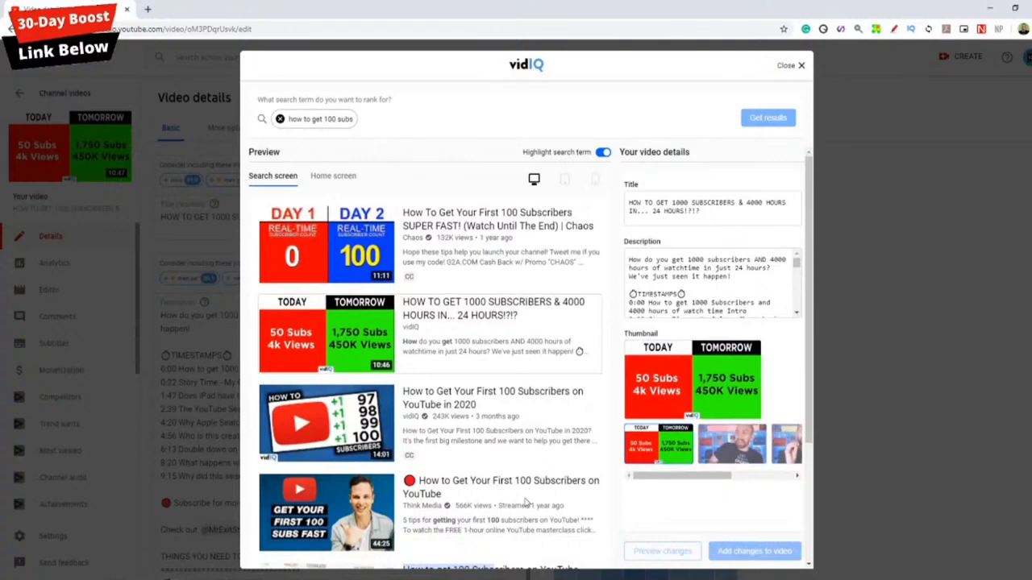
key("Escape")
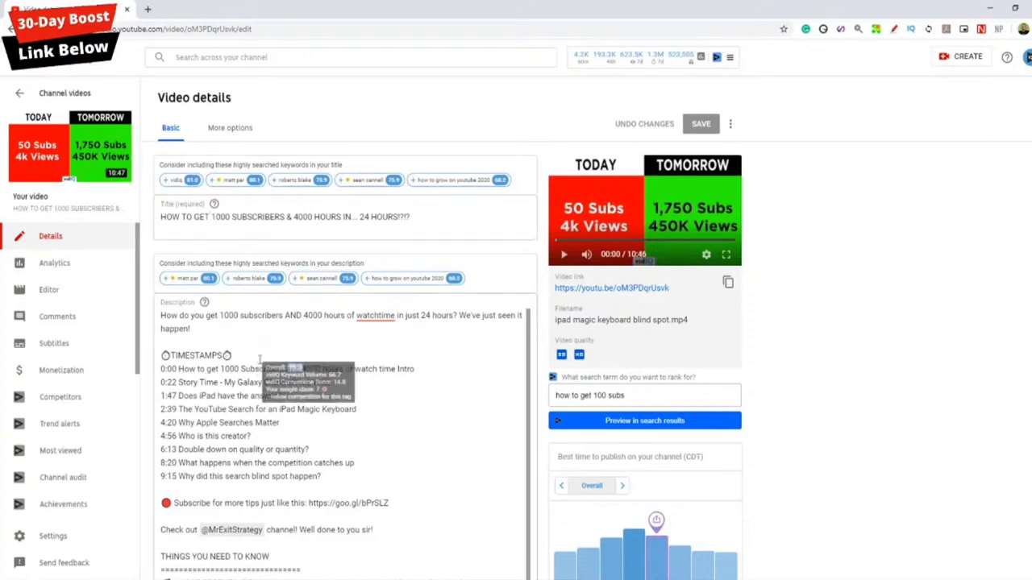
- Examine the video's title, its description with the timestamps, and the tags in the video details
scroll(332, 407, "down", 10)
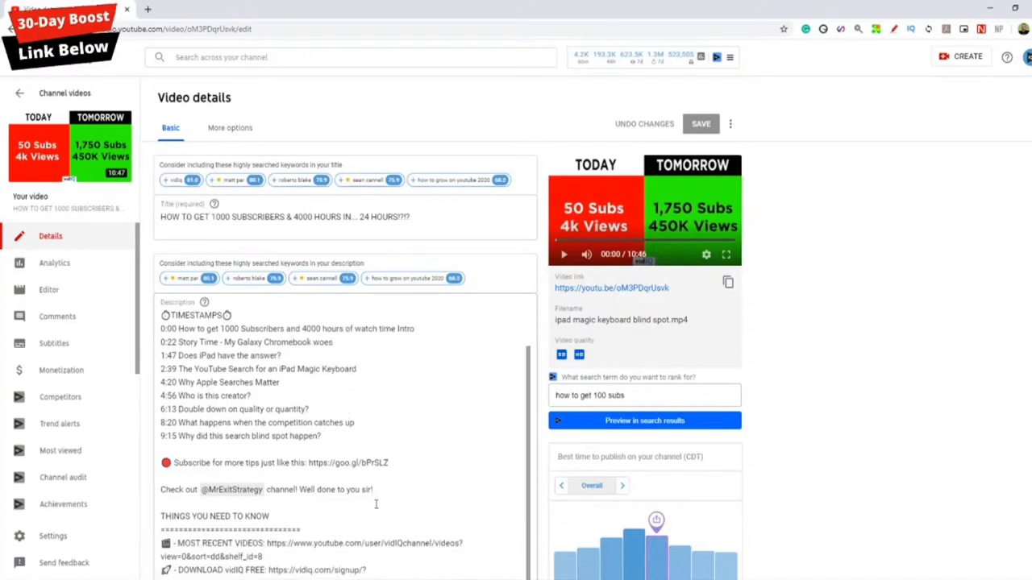
scroll(450, 514, "down", 10)
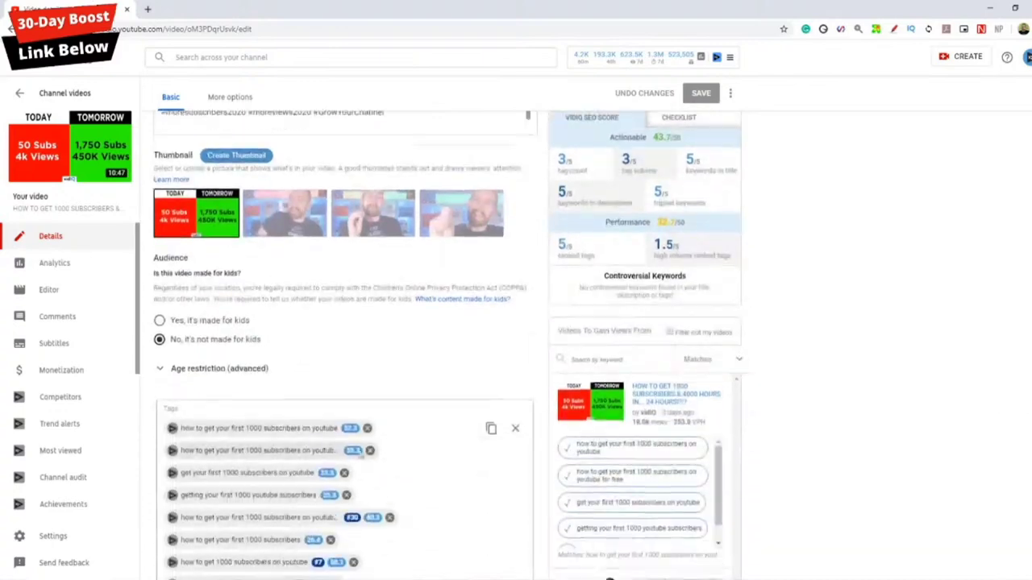
scroll(421, 407, "up", 10)
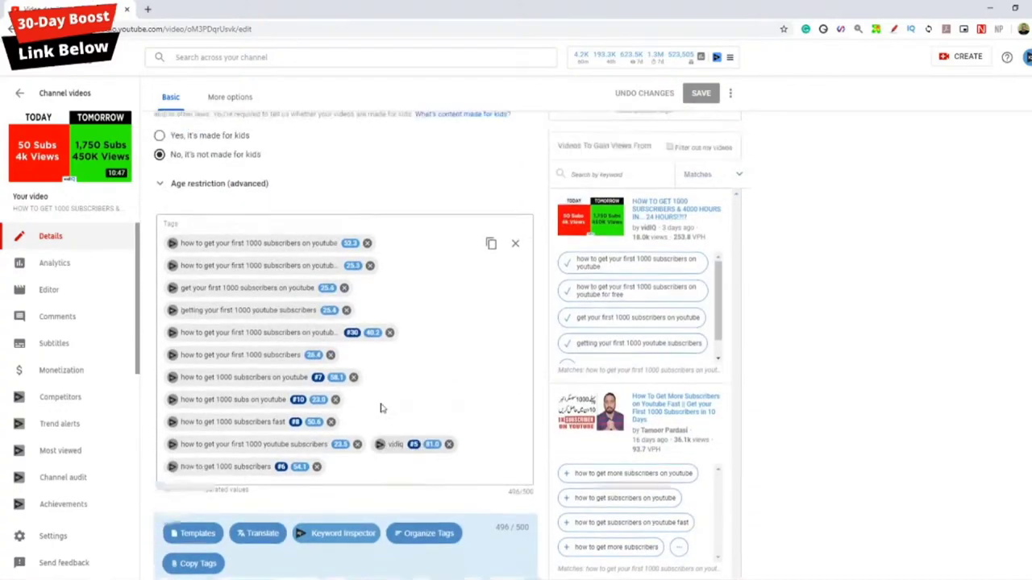
scroll(369, 395, "up", 10)
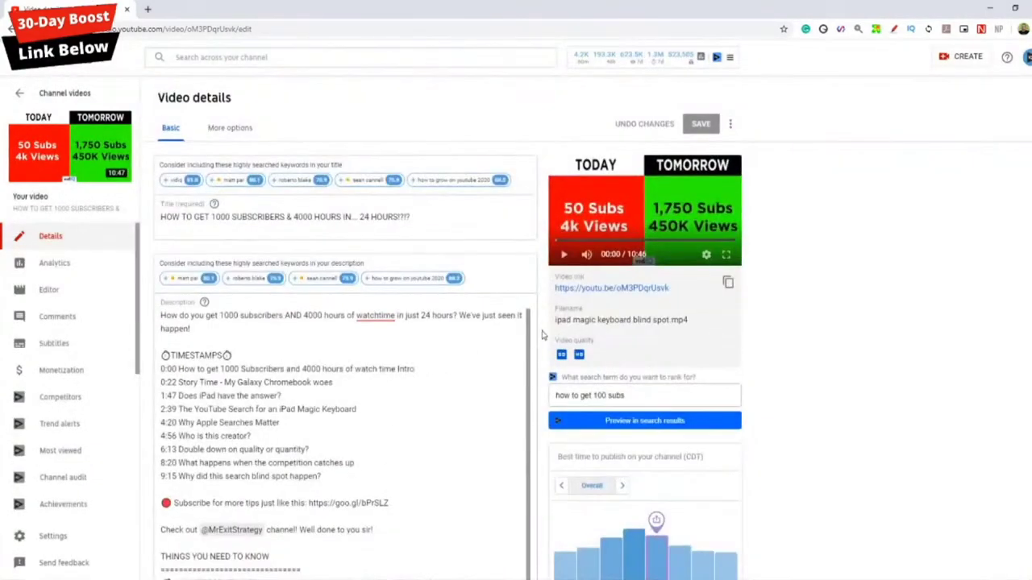
left_click(162, 217)
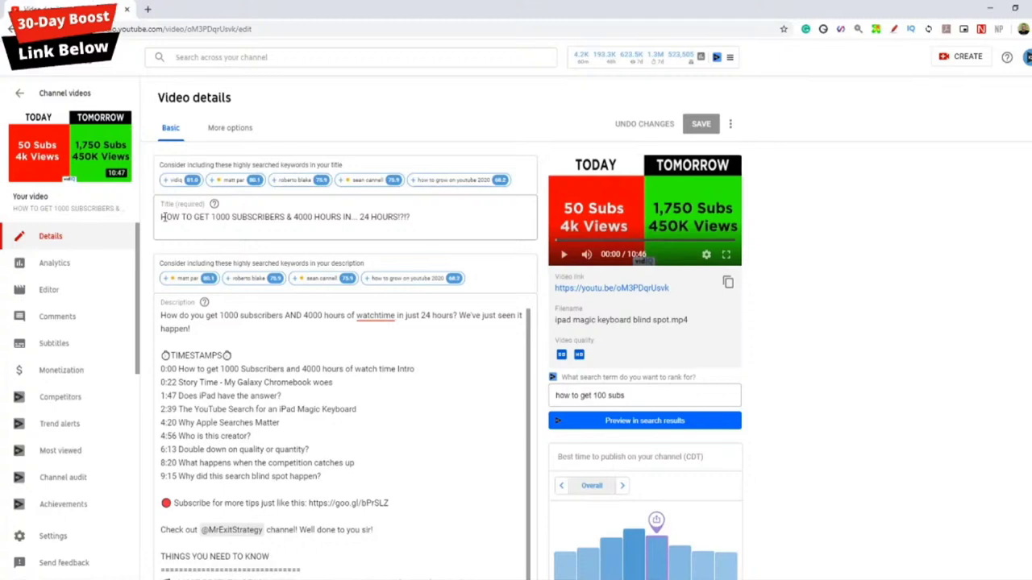
left_click(162, 217)
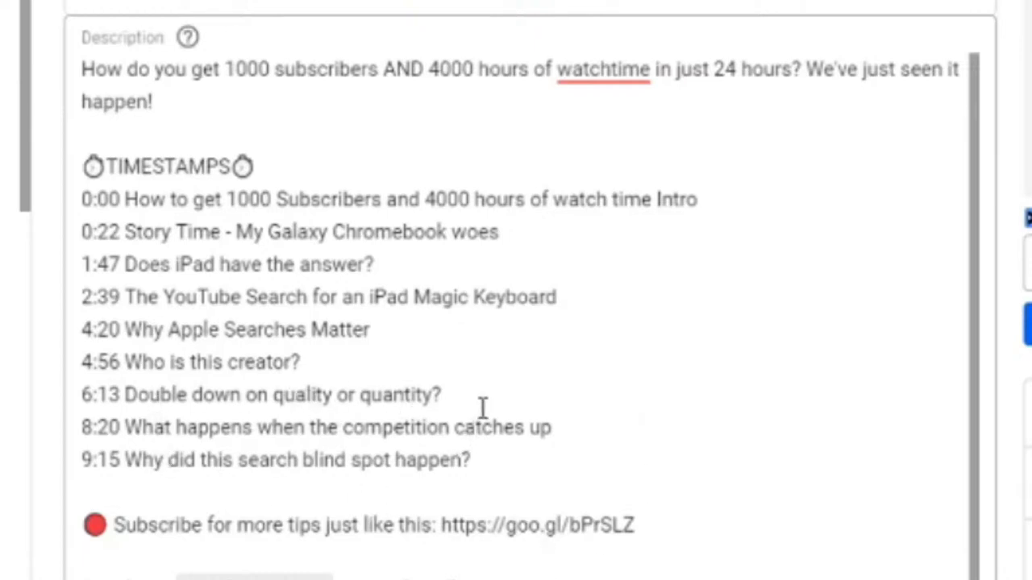
left_click_drag(440, 394, 206, 394)
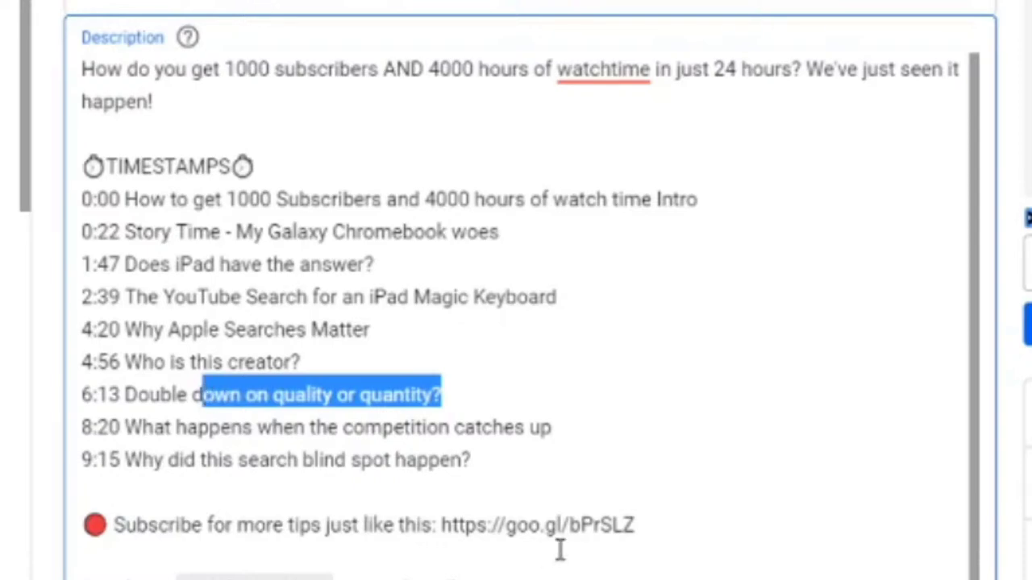
left_click(315, 439)
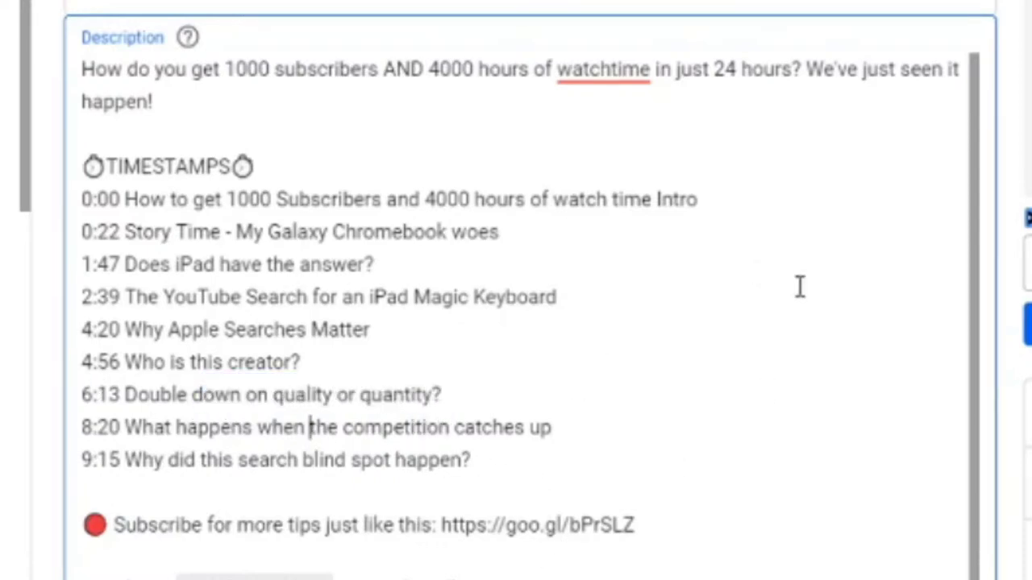
- Add the suggested keyword "mothers day gift ideas" to the video's tags
scroll(865, 338, "down", 2)
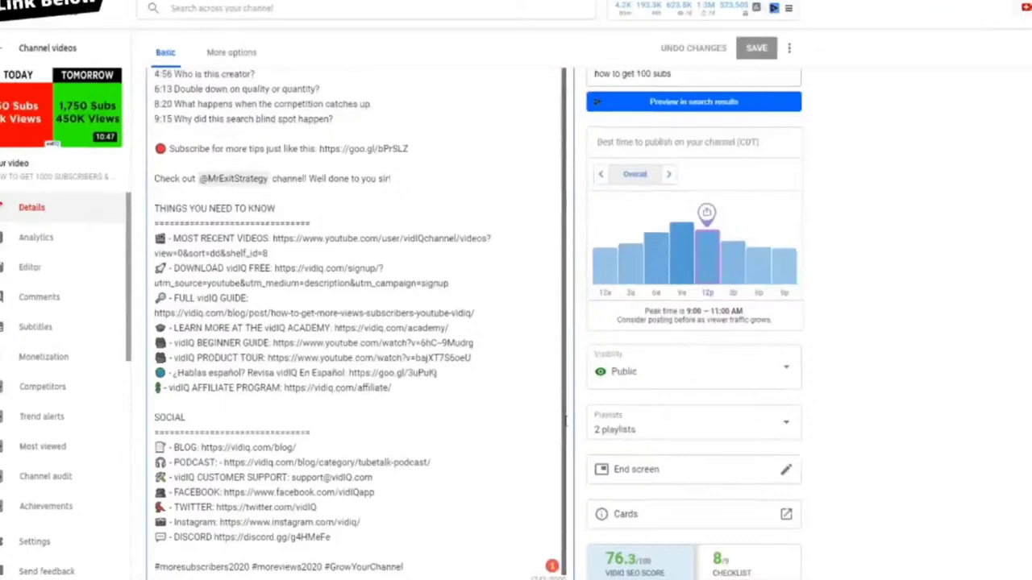
scroll(566, 423, "down", 10)
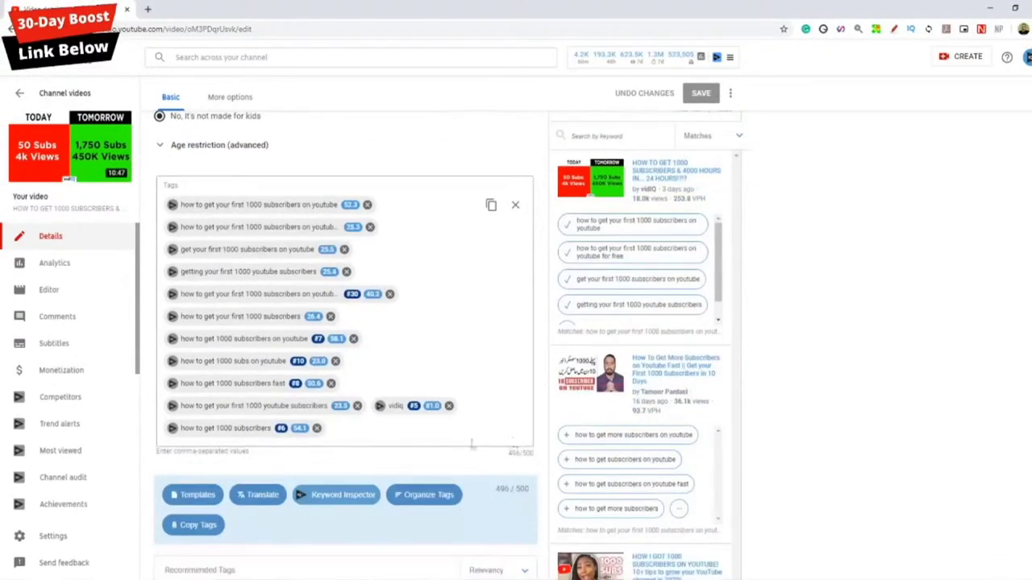
left_click(404, 435)
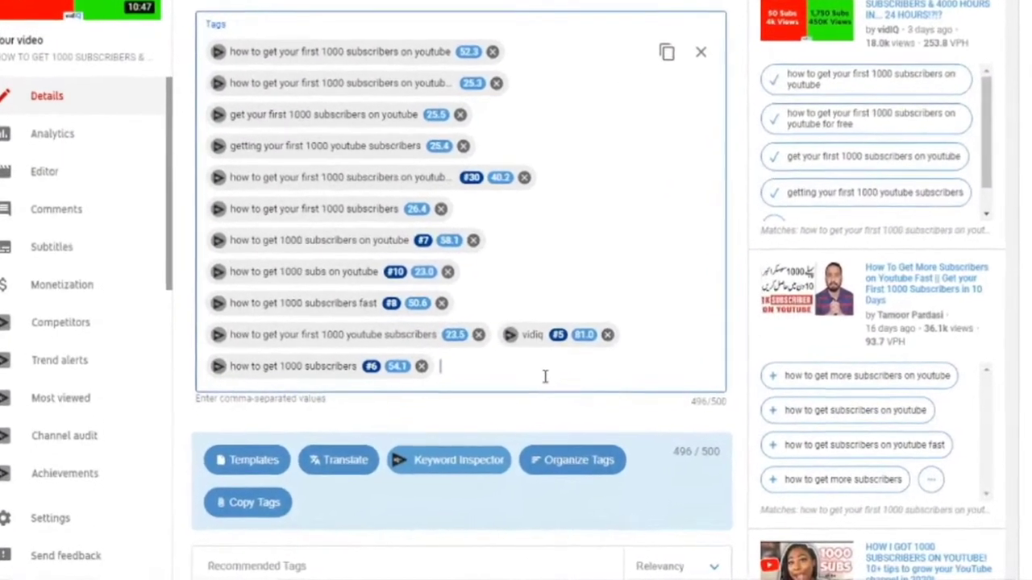
type("mother")
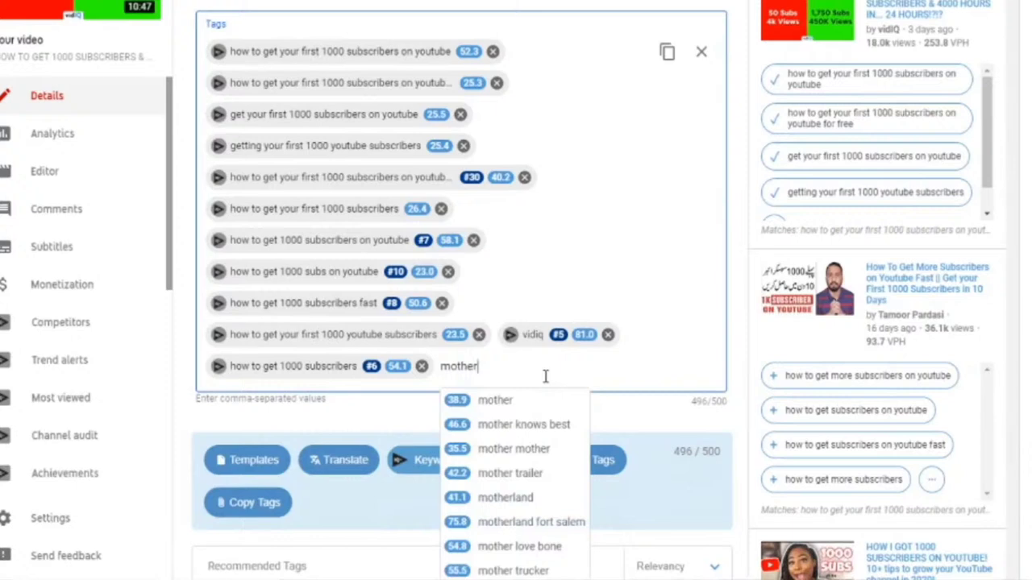
type("s da")
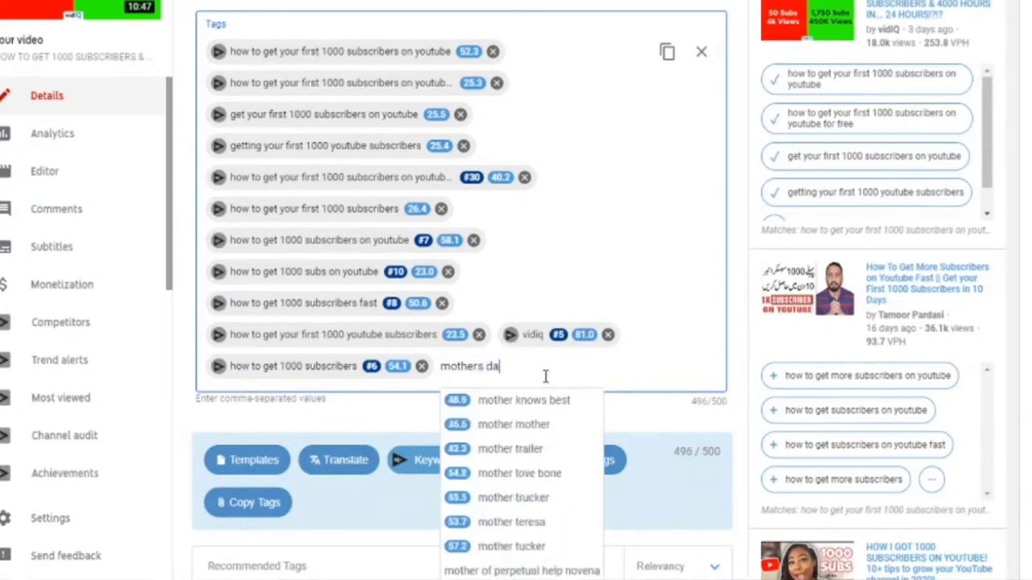
type("y gift ideas")
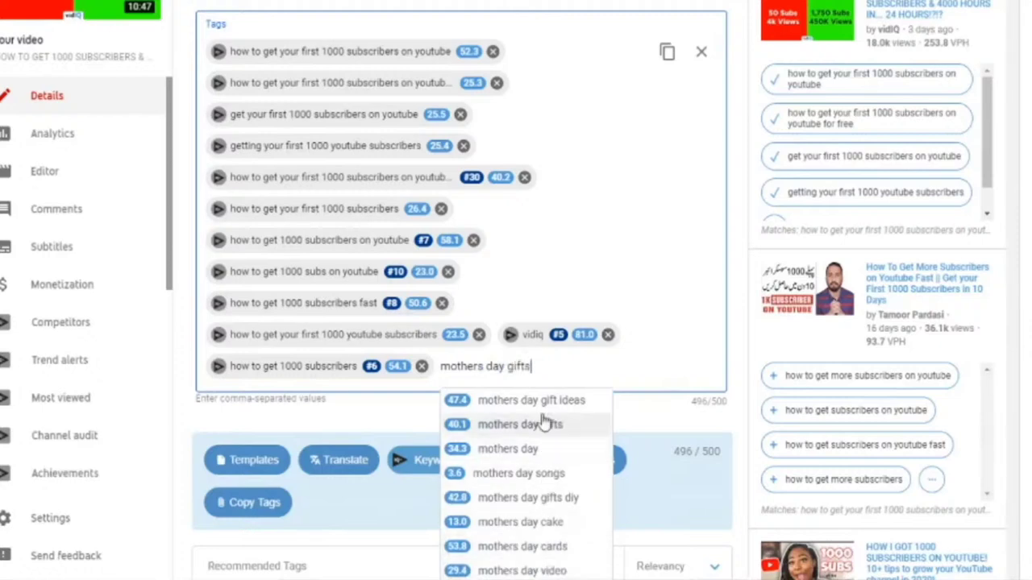
left_click(480, 403)
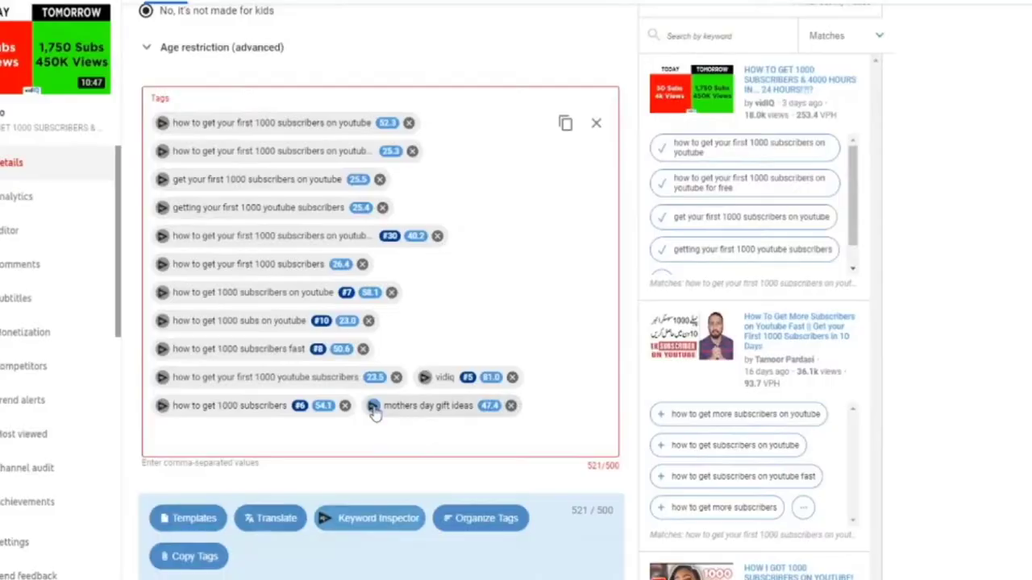
- Inspect the "mothers day gift ideas" tag and sort its related keywords by search volume, competition, overall score and most used
left_click(373, 408)
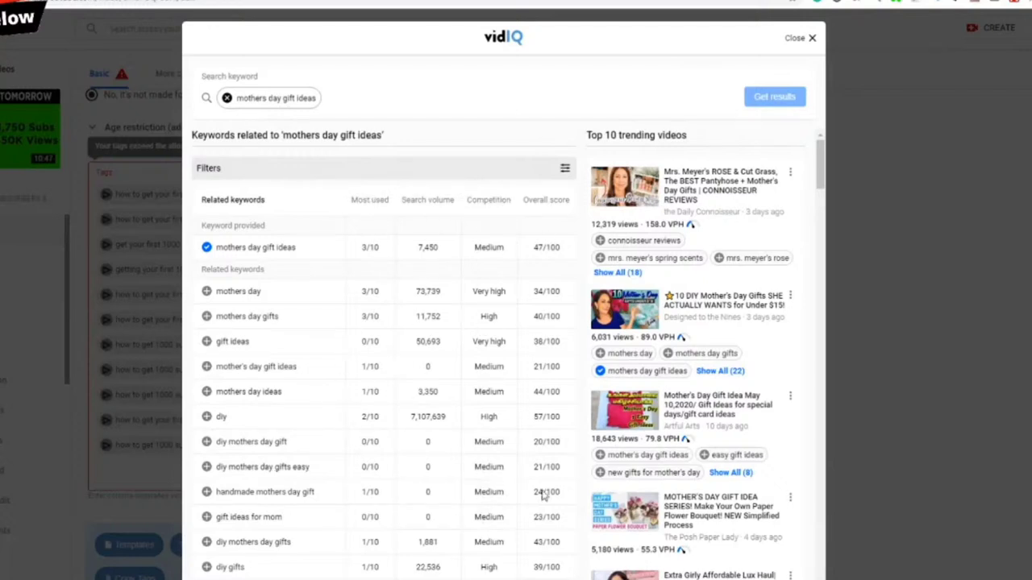
left_click(442, 201)
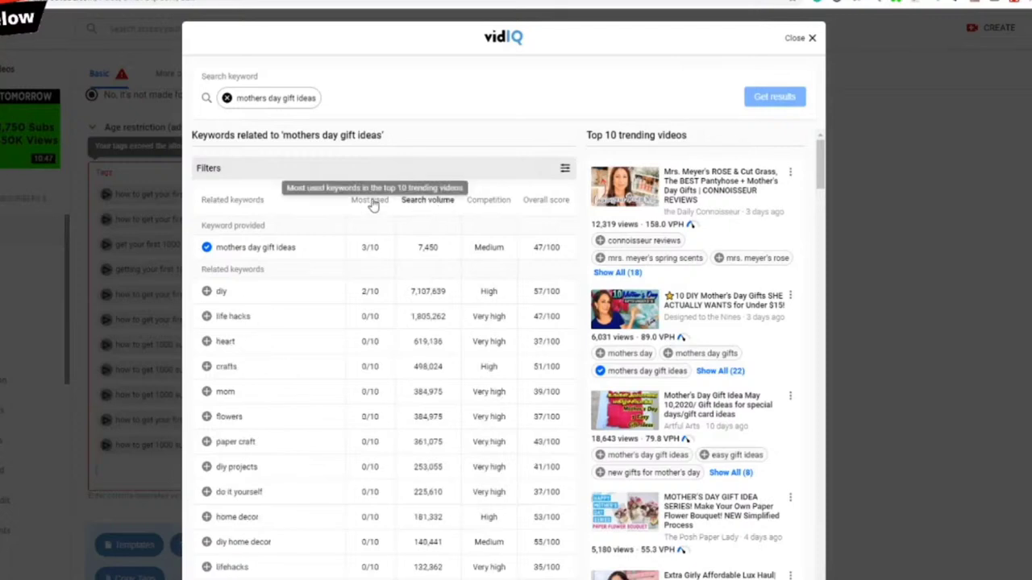
left_click(370, 201)
left_click(482, 202)
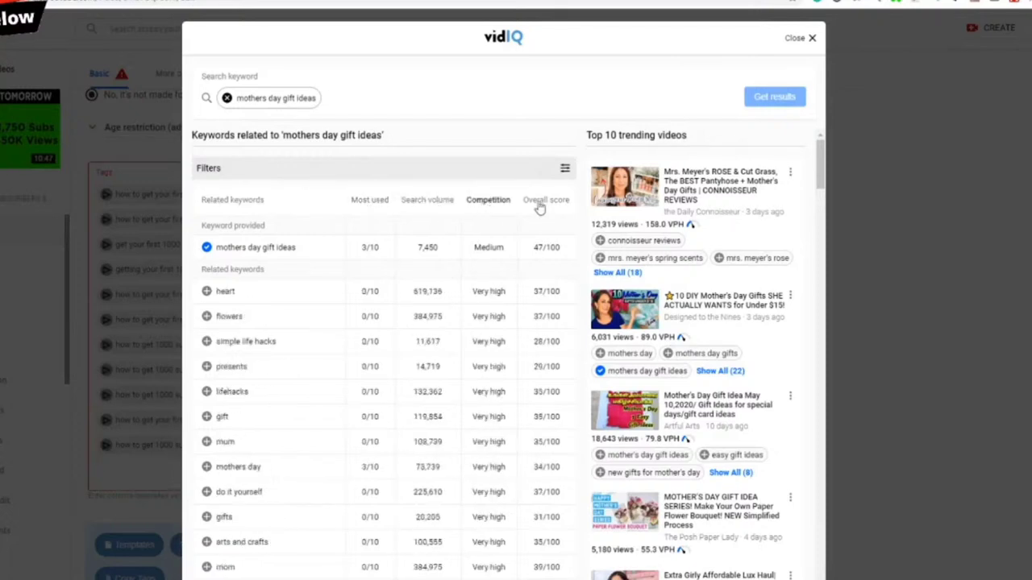
left_click(541, 201)
left_click(372, 200)
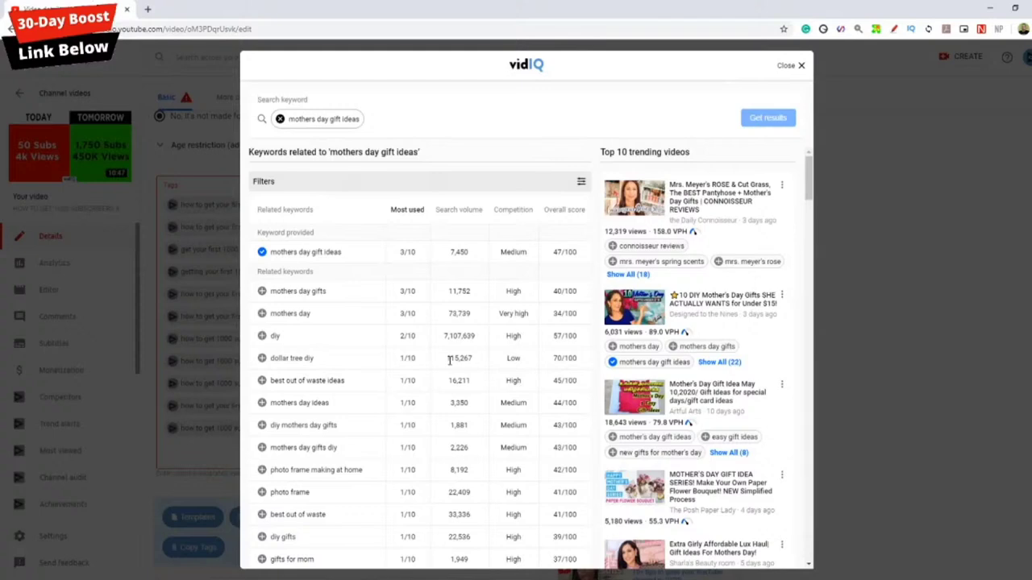
- Look through the related keywords sorted by most used, close the keyword overview and return to the video's description
scroll(645, 435, "down", 5)
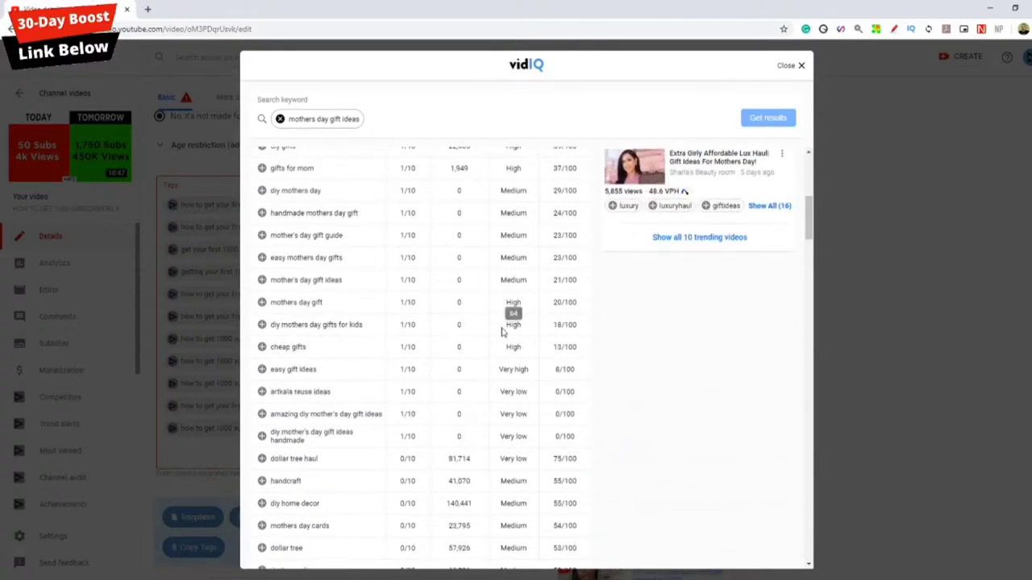
scroll(493, 391, "up", 5)
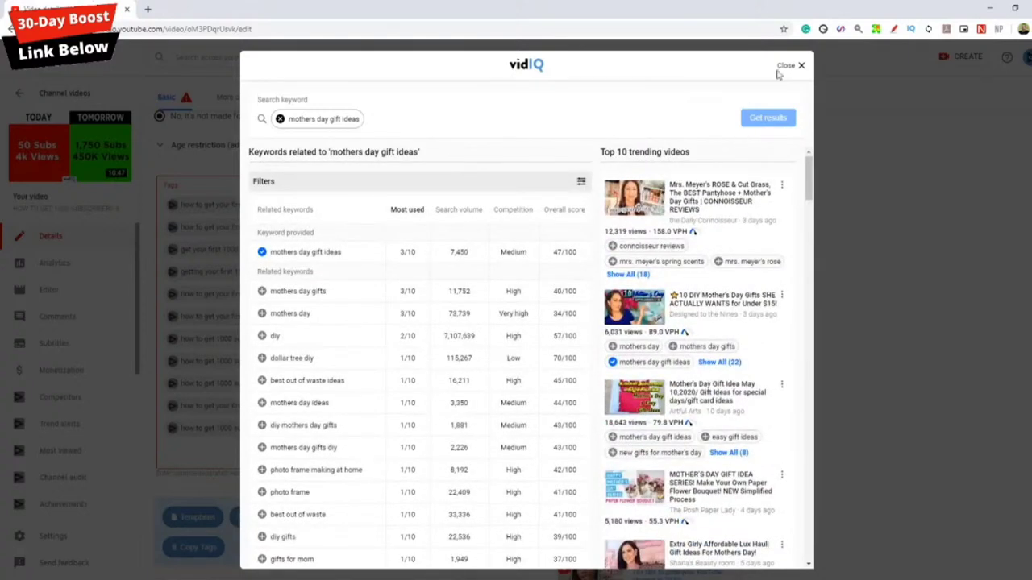
left_click(800, 65)
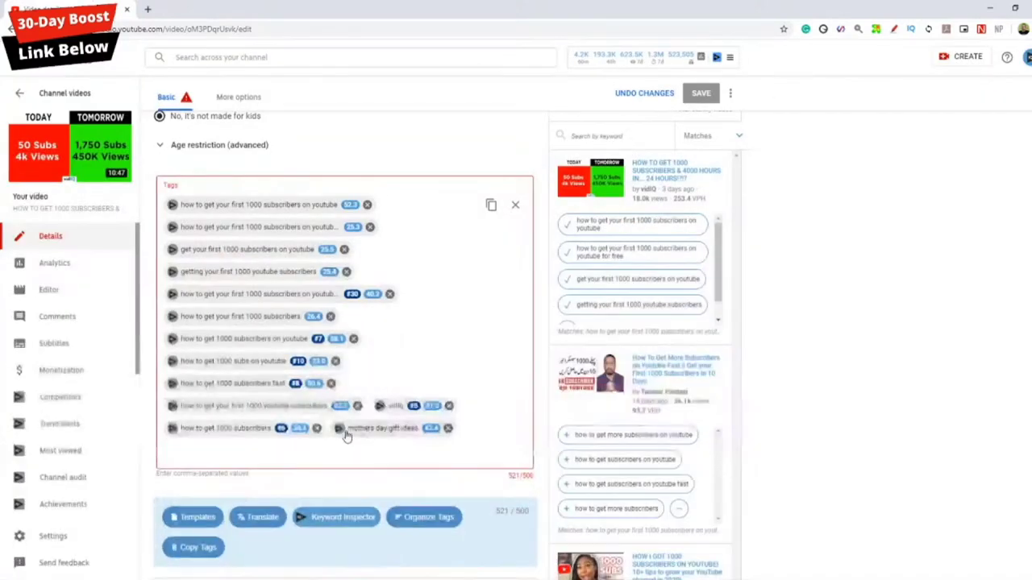
scroll(794, 487, "up", 5)
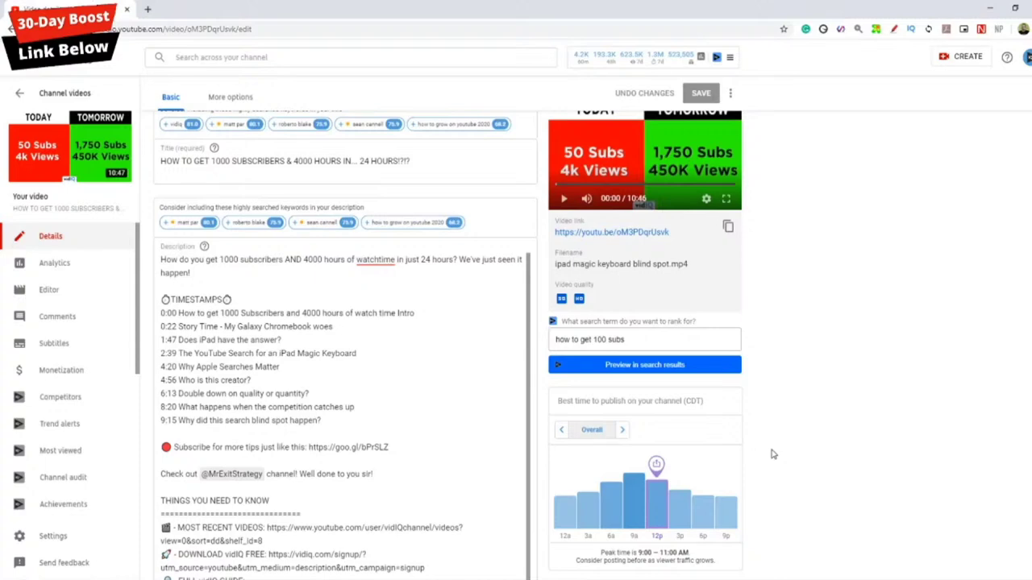
- Step through the best time to publish chart day by day until it shows Wednesdays
scroll(771, 454, "down", 2)
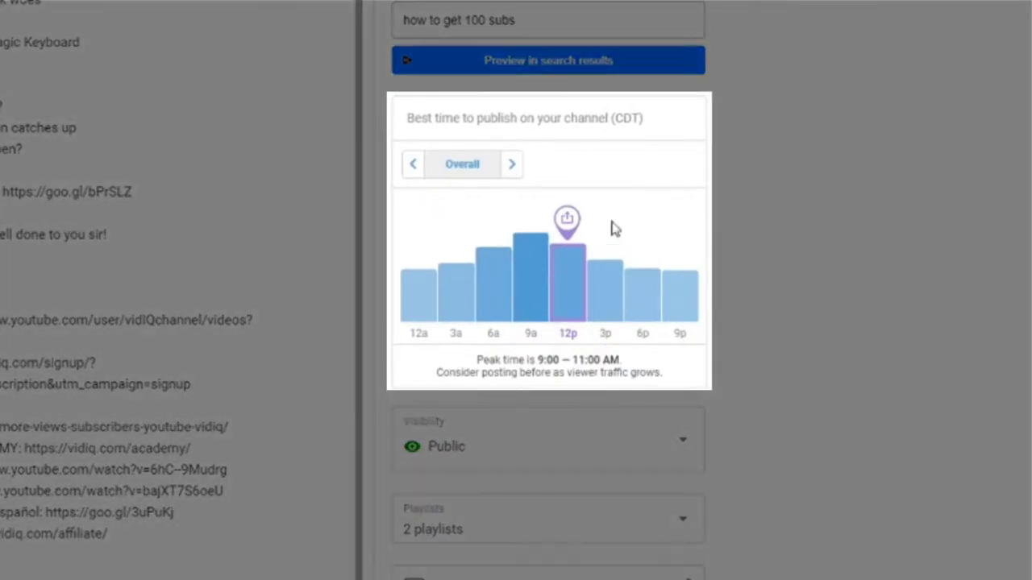
left_click(513, 167)
left_click(513, 167)
left_click(512, 167)
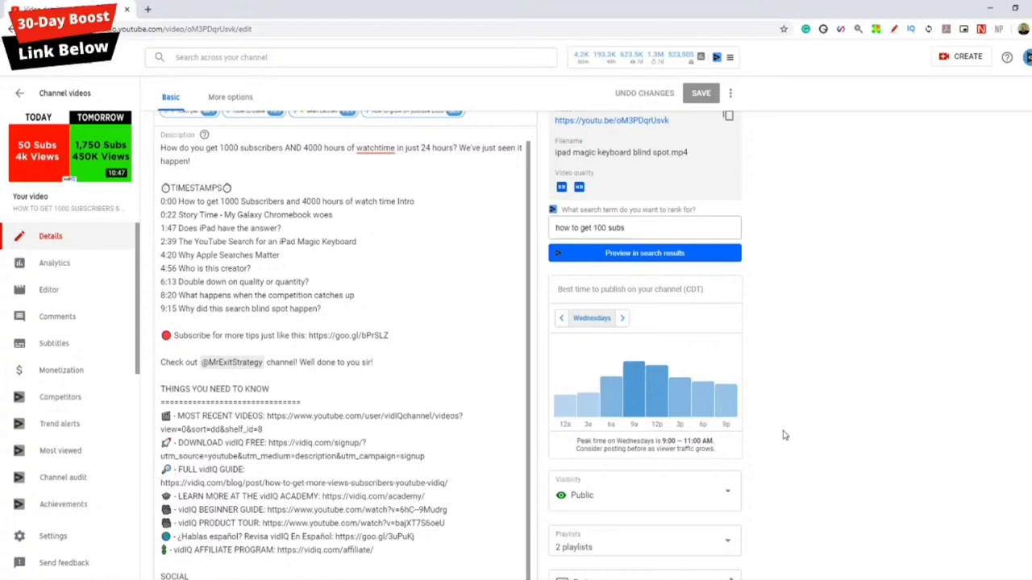
- Review the video's vidIQ SEO score, its optimization checklist, and the videos to gain views from
scroll(782, 435, "down", 2)
scroll(782, 435, "up", 1)
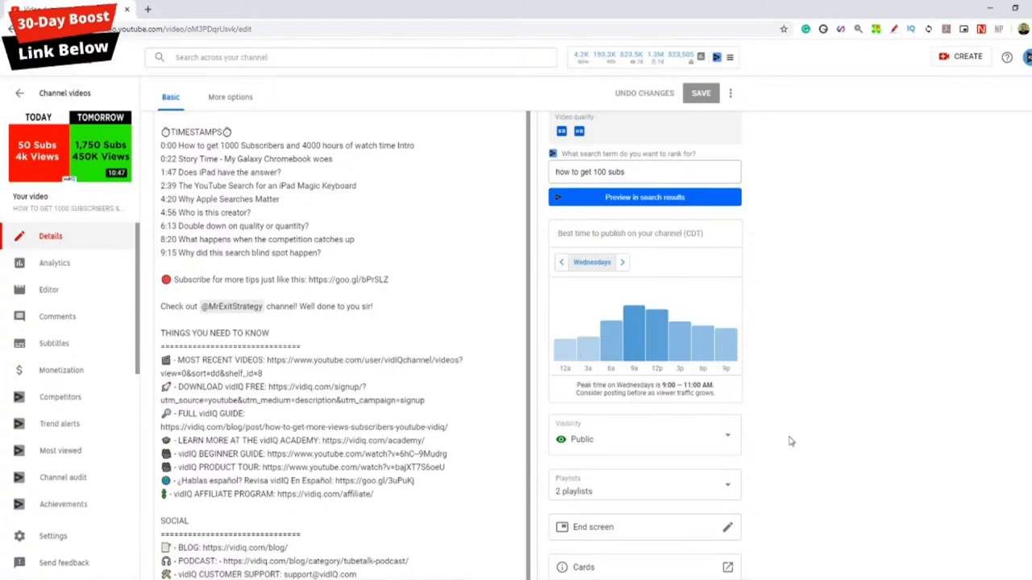
scroll(790, 441, "down", 3)
scroll(793, 441, "down", 2)
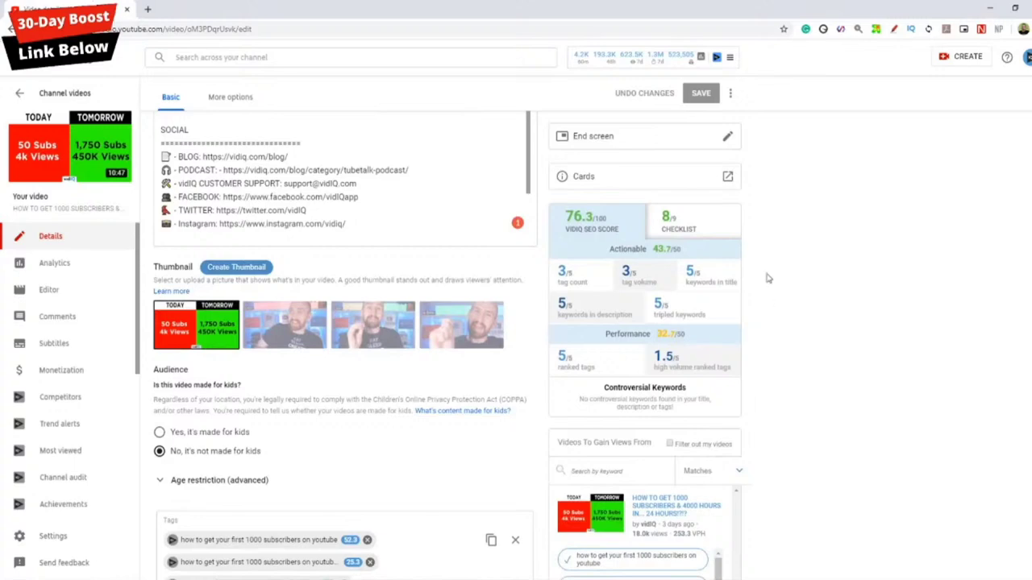
scroll(742, 359, "down", 3)
scroll(751, 381, "up", 4)
left_click(682, 279)
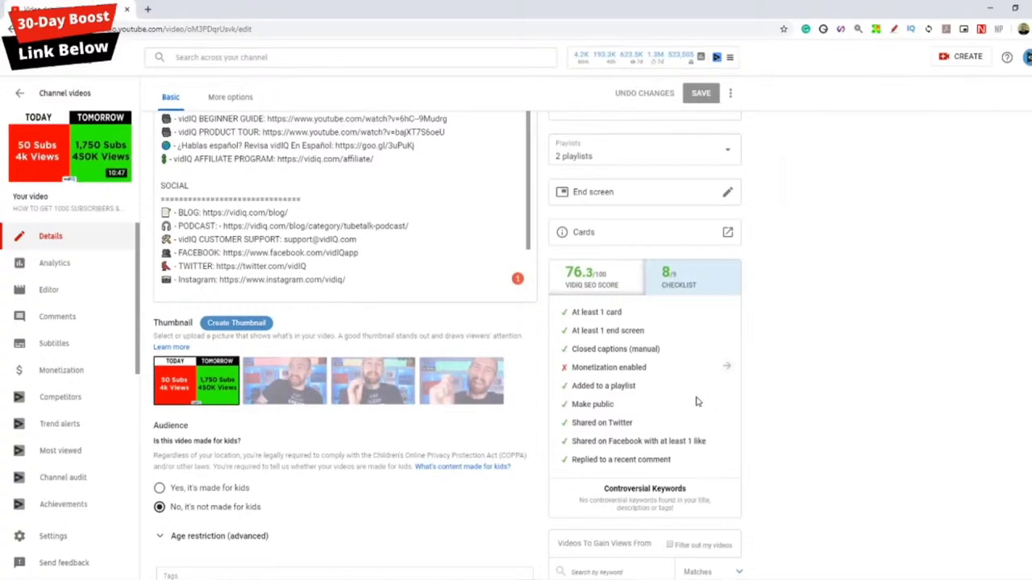
scroll(773, 401, "down", 10)
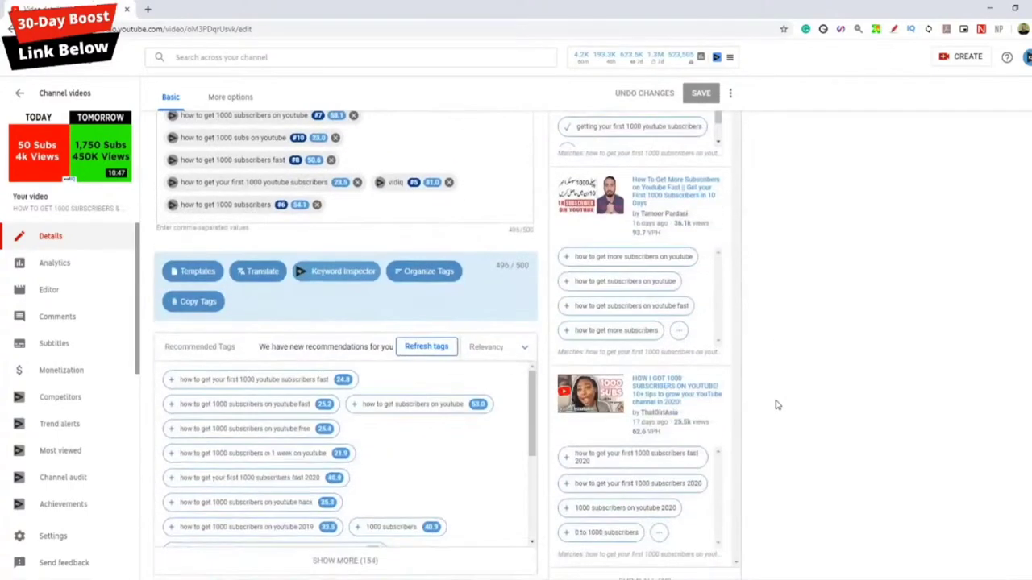
- Open the channel audit and examine the month-over-month summary and the Views Per Hour column under Content to Double Down On
scroll(775, 405, "up", 15)
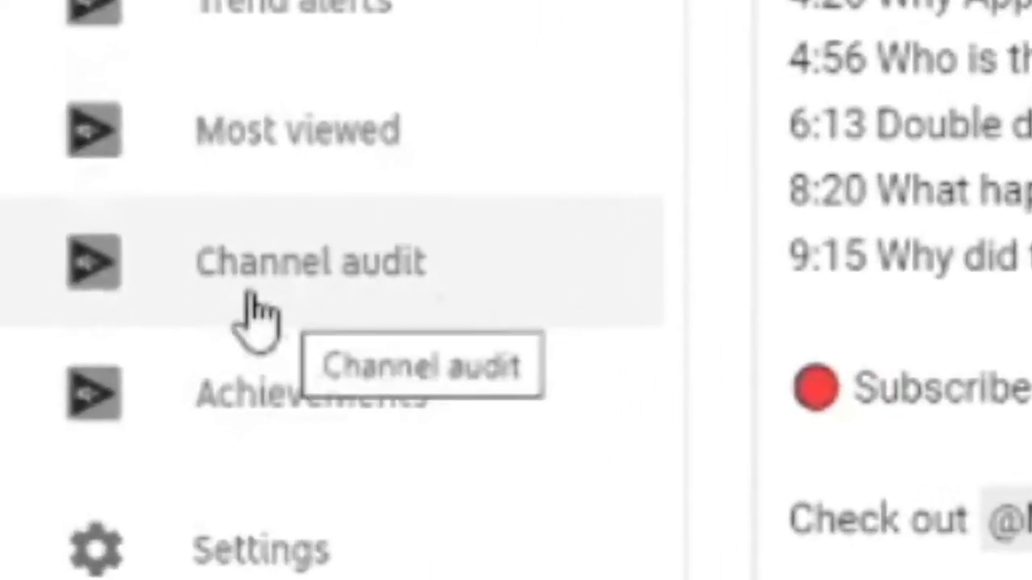
left_click(338, 274)
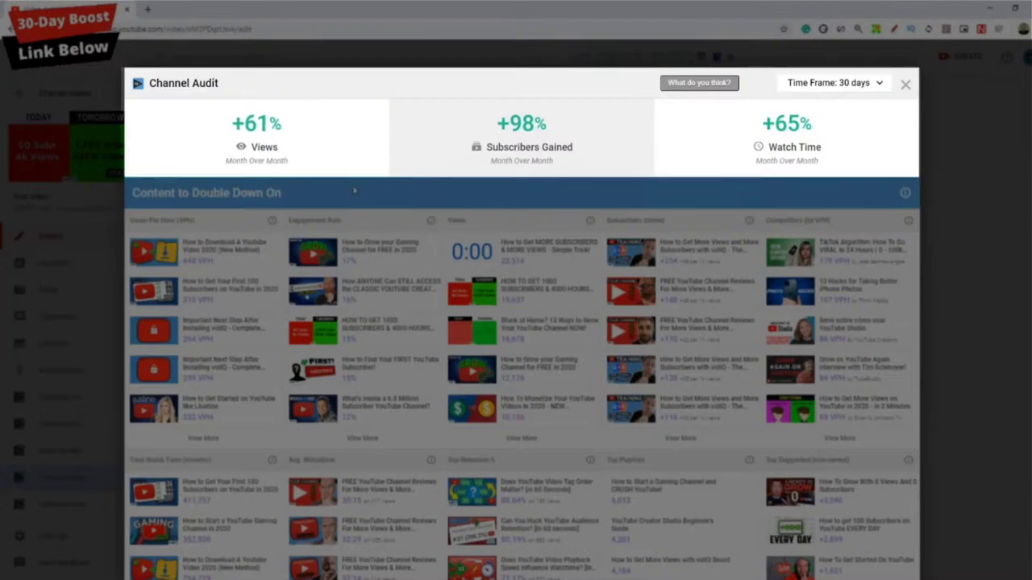
mouse_move(500, 175)
mouse_move(756, 183)
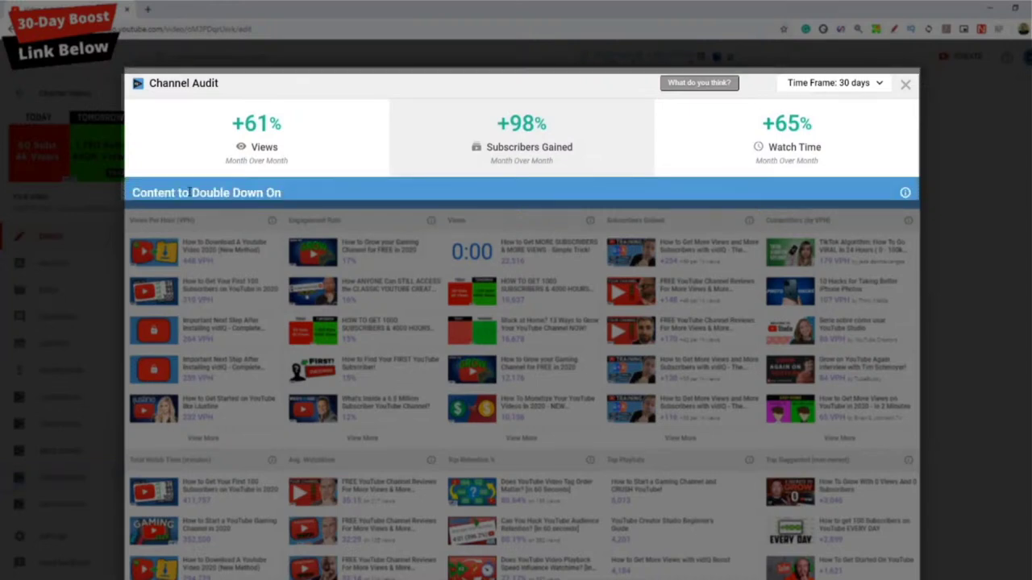
left_click_drag(191, 193, 290, 193)
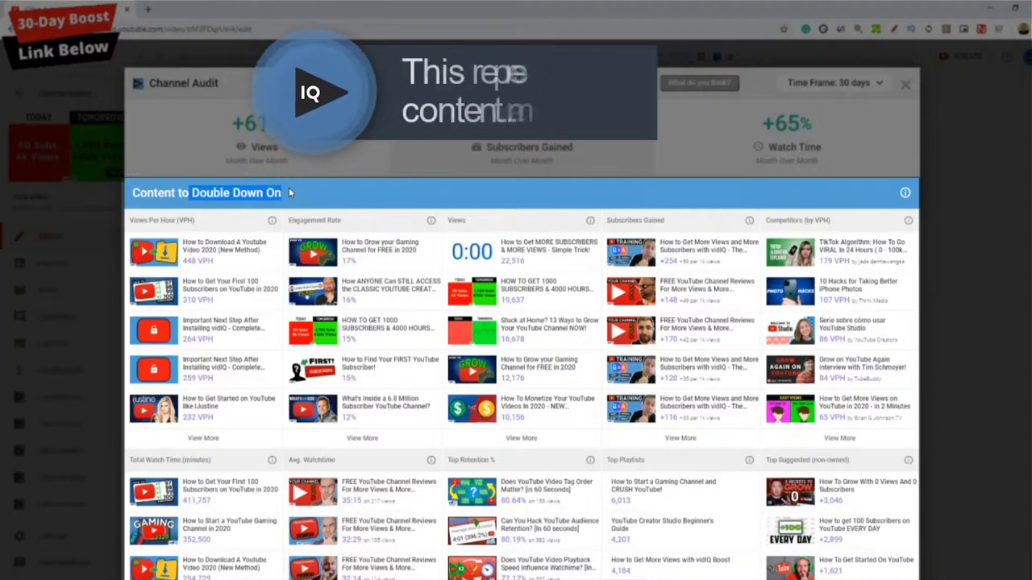
left_click_drag(133, 220, 189, 220)
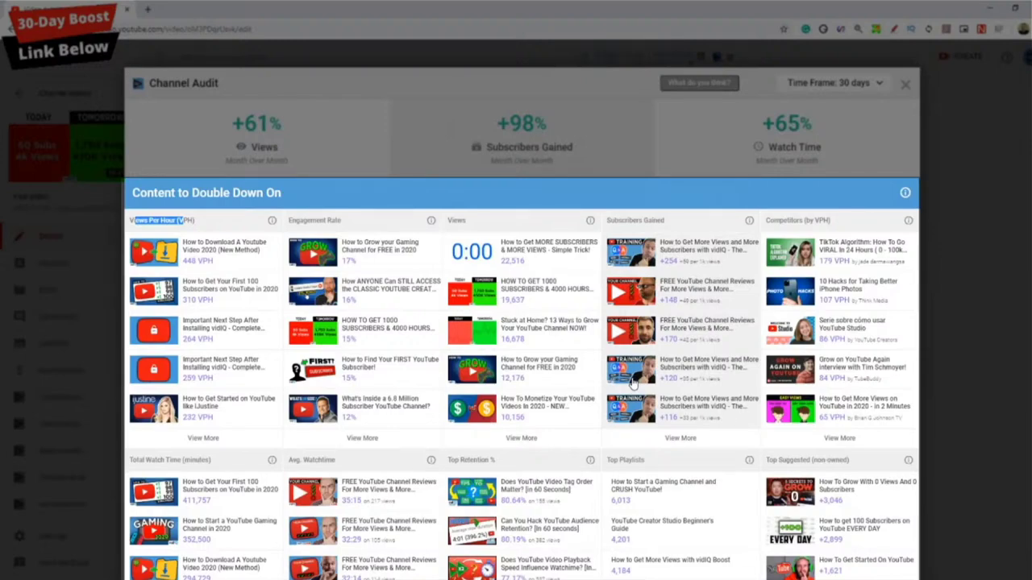
- Look through the remaining Content to Double Down On lists and the Content That Could Use Work section
scroll(179, 413, "down", 2)
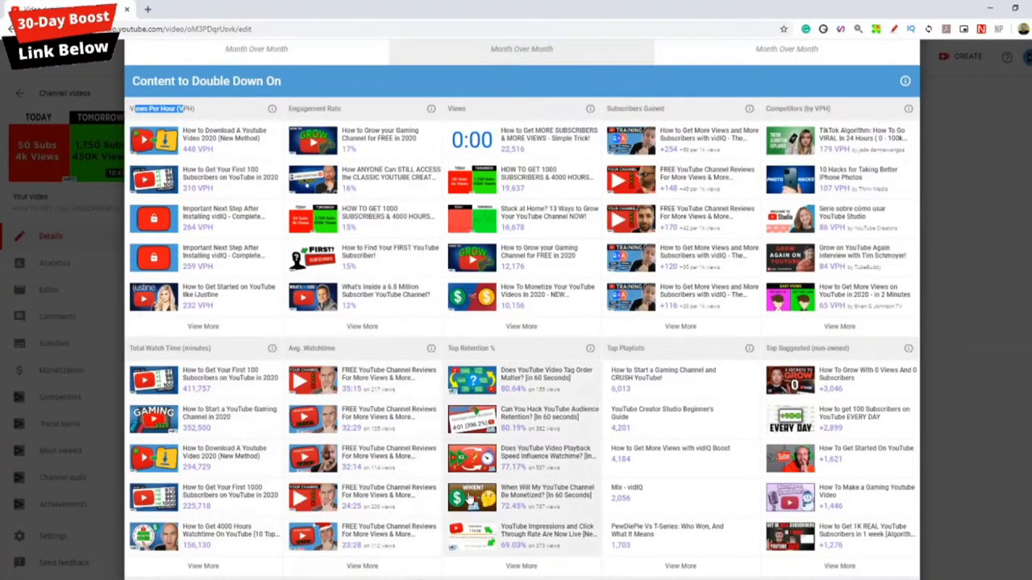
scroll(516, 442, "up", 2)
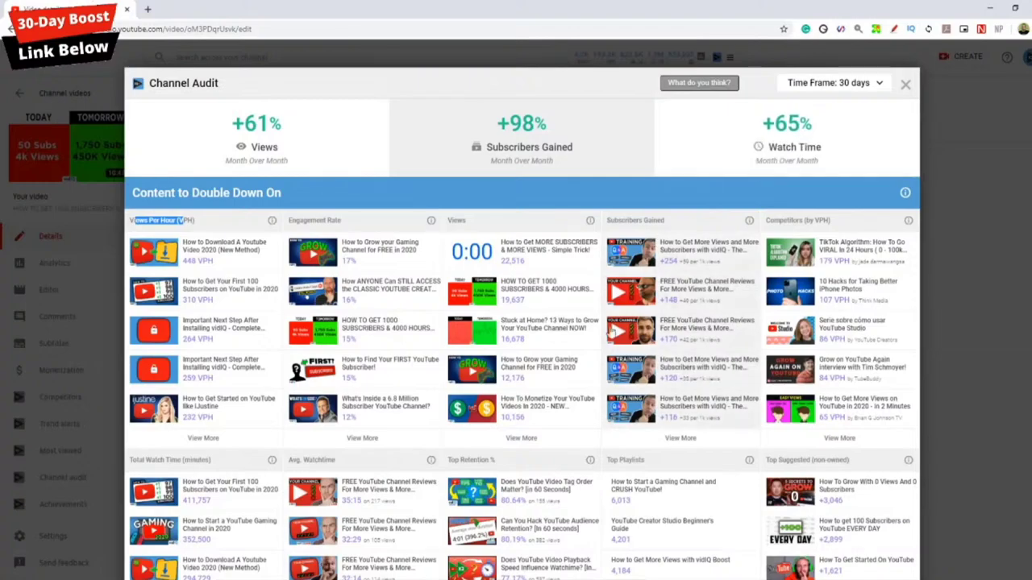
scroll(341, 391, "down", 2)
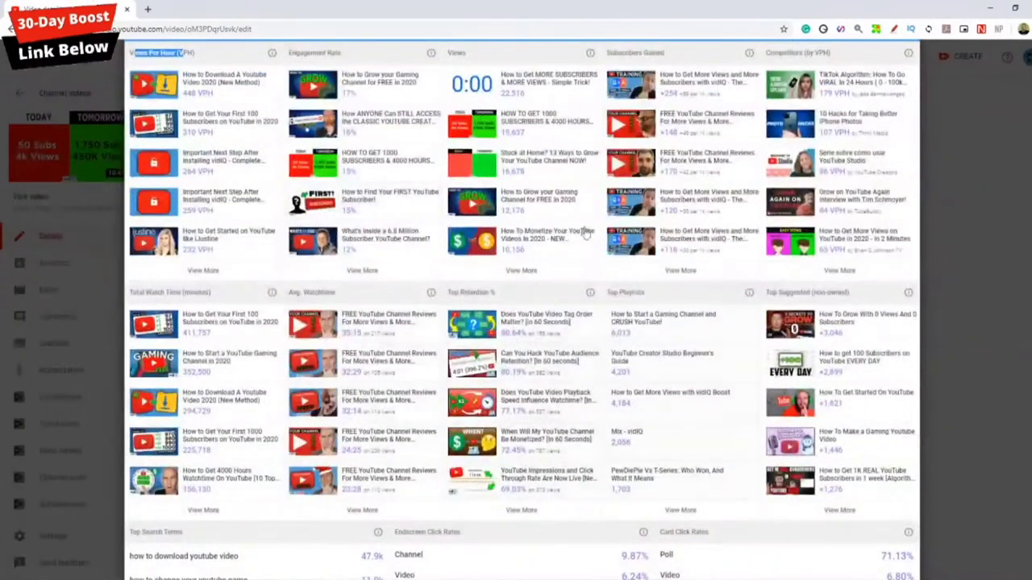
scroll(448, 363, "down", 4)
scroll(448, 363, "down", 3)
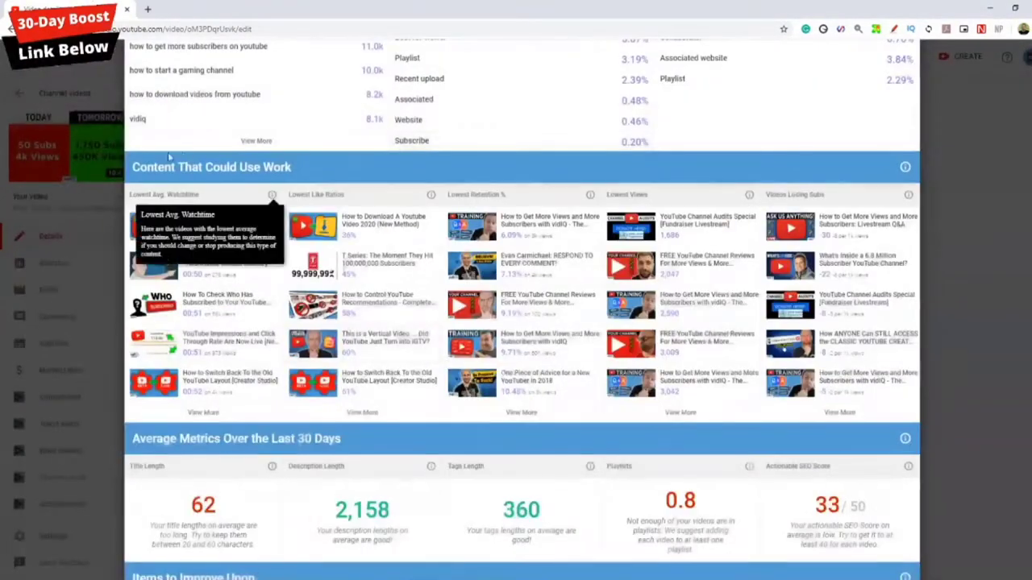
left_click_drag(129, 166, 309, 176)
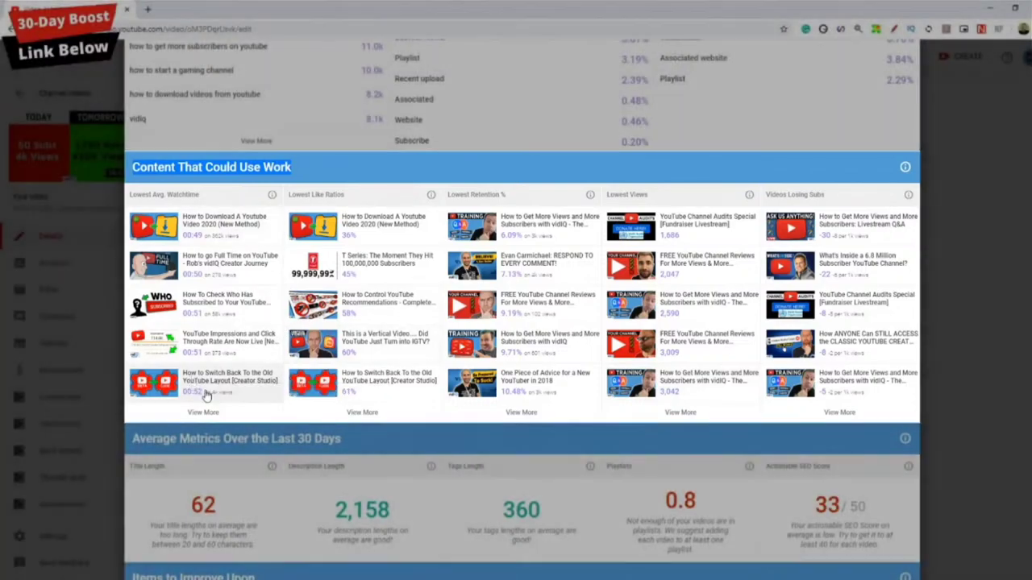
- Compare the audit's strong and weak content sections, and examine the top search terms with the end screen and card click rates
scroll(202, 430, "up", 10)
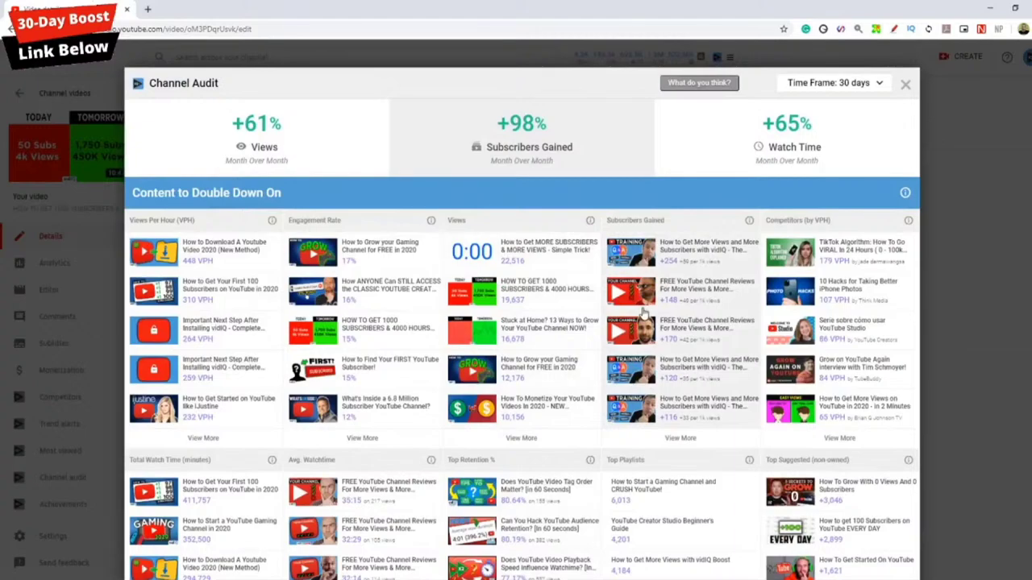
scroll(643, 312, "down", 10)
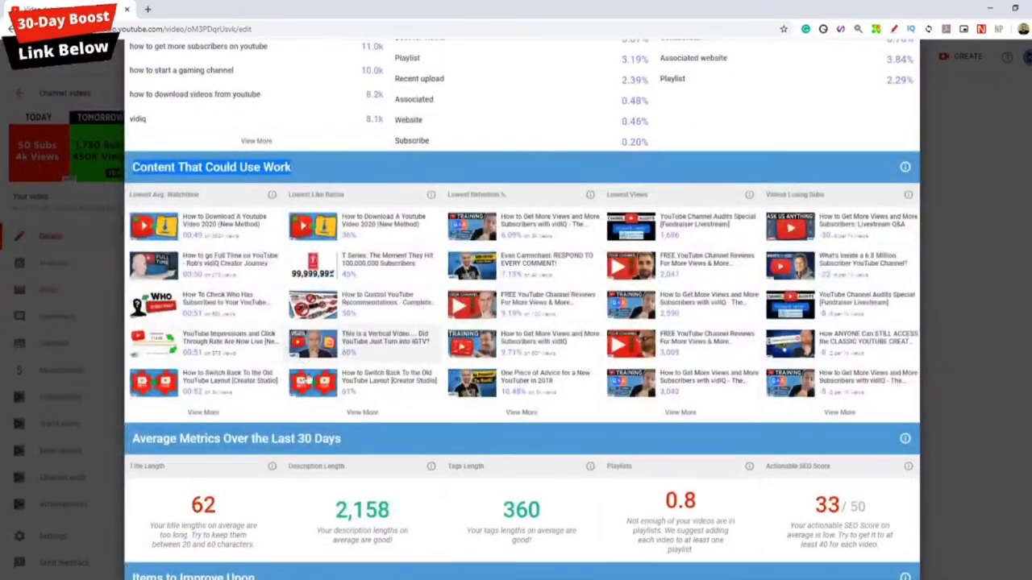
scroll(460, 385, "up", 10)
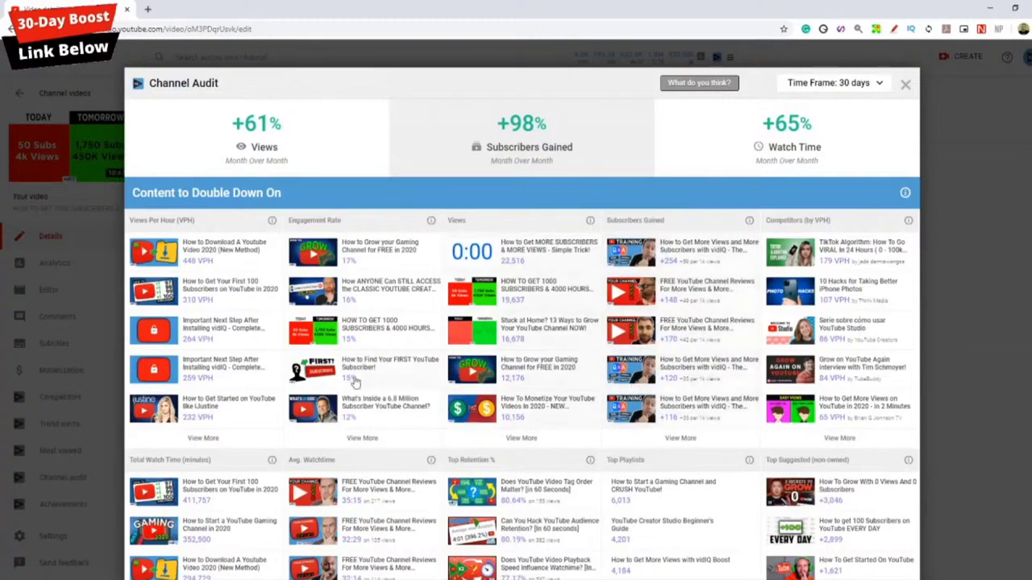
scroll(635, 385, "down", 5)
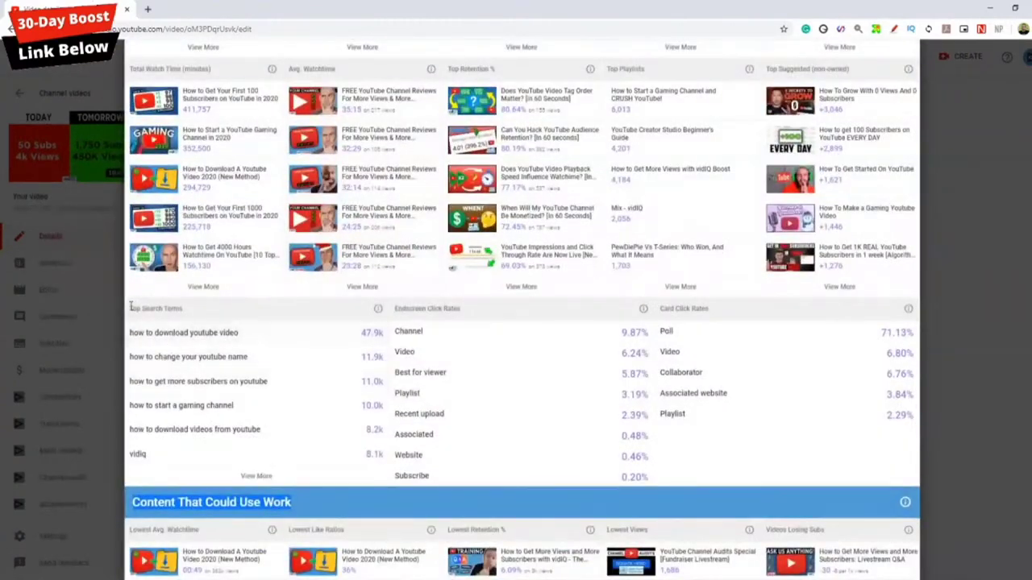
left_click_drag(129, 308, 184, 309)
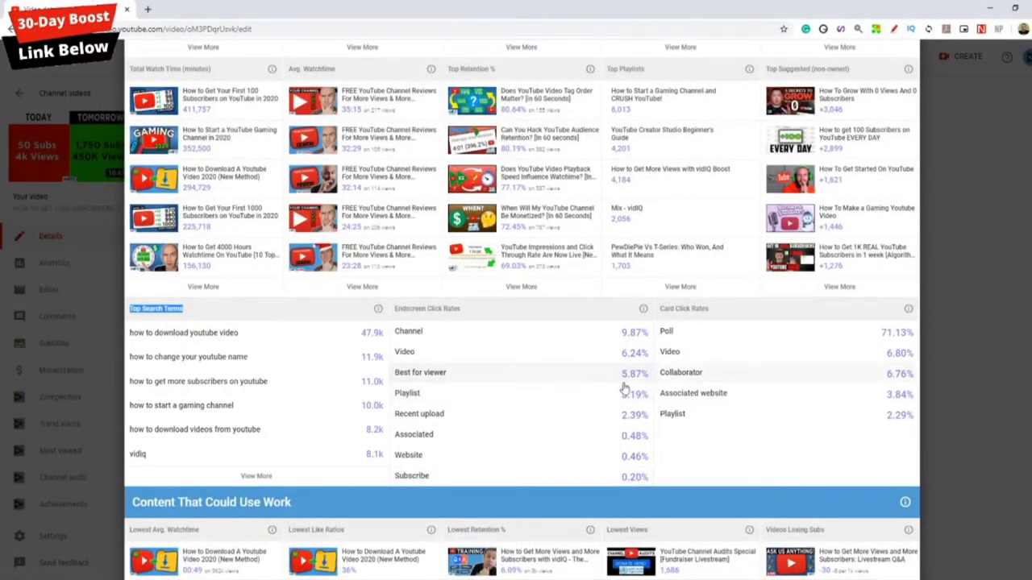
mouse_move(639, 322)
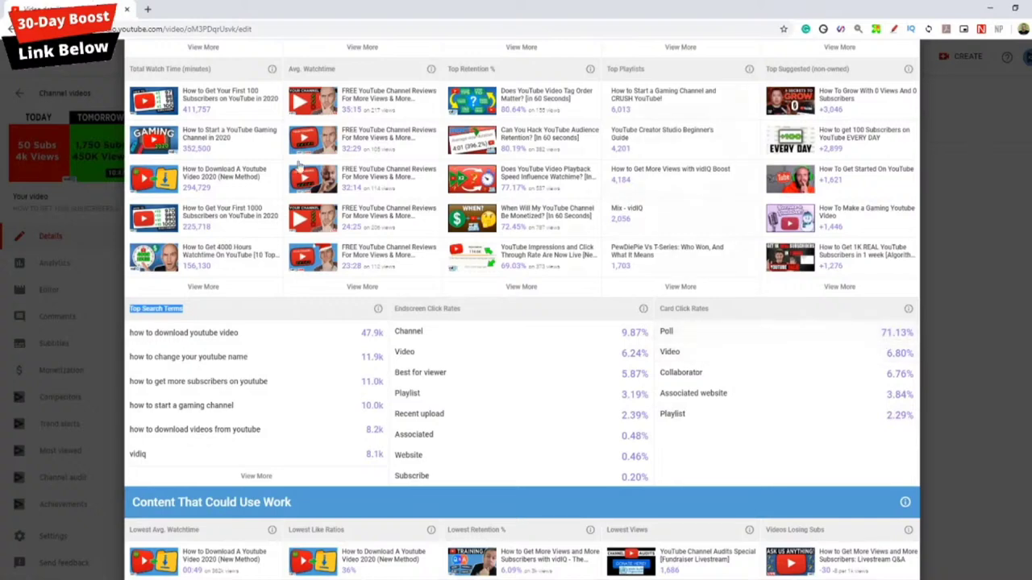
- Check which time frame options the channel audit offers
scroll(577, 445, "up", 5)
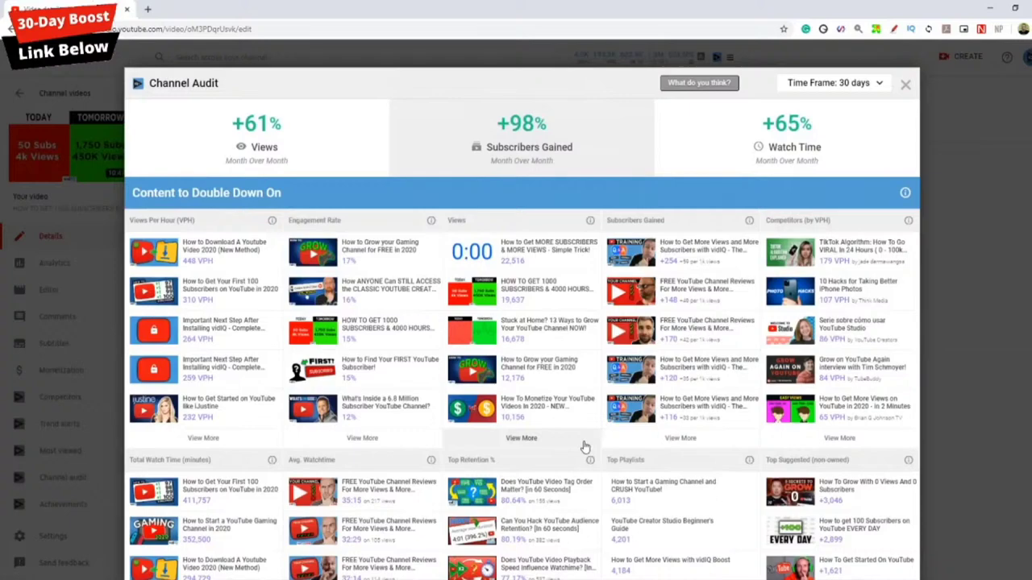
scroll(667, 421, "down", 5)
scroll(855, 307, "up", 5)
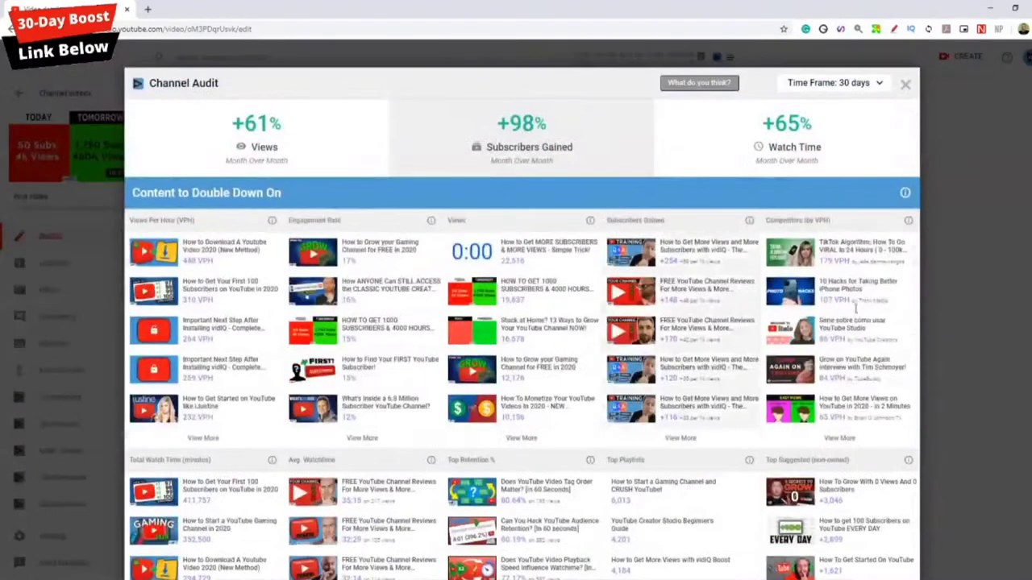
left_click(835, 82)
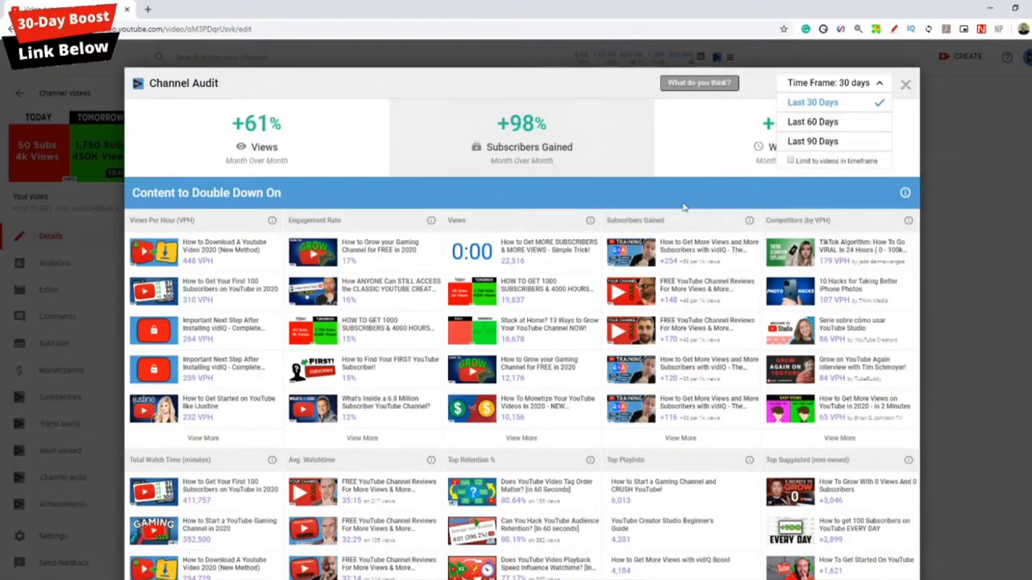
scroll(516, 322, "down", 10)
scroll(342, 343, "up", 10)
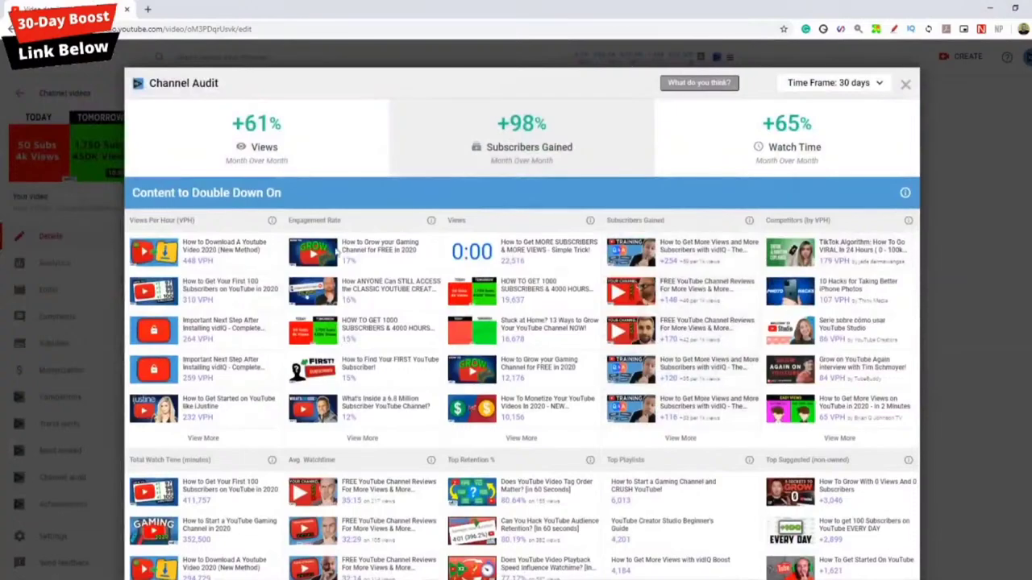
- Examine the audit's Average Metrics Over the Last 30 Days and Items to Improve Upon sections
scroll(506, 367, "down", 3)
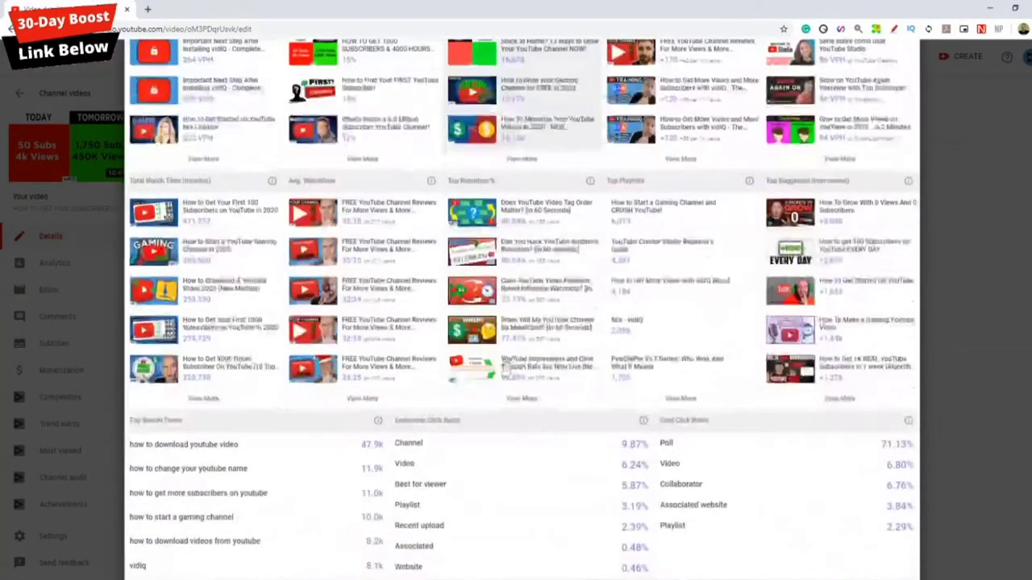
scroll(506, 368, "down", 4)
scroll(231, 231, "up", 1)
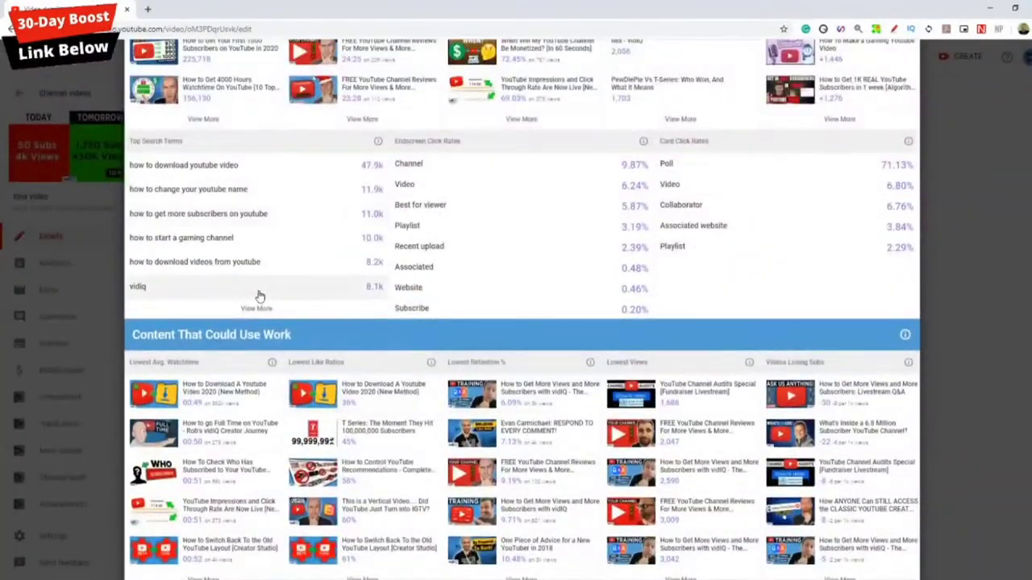
scroll(260, 296, "down", 2)
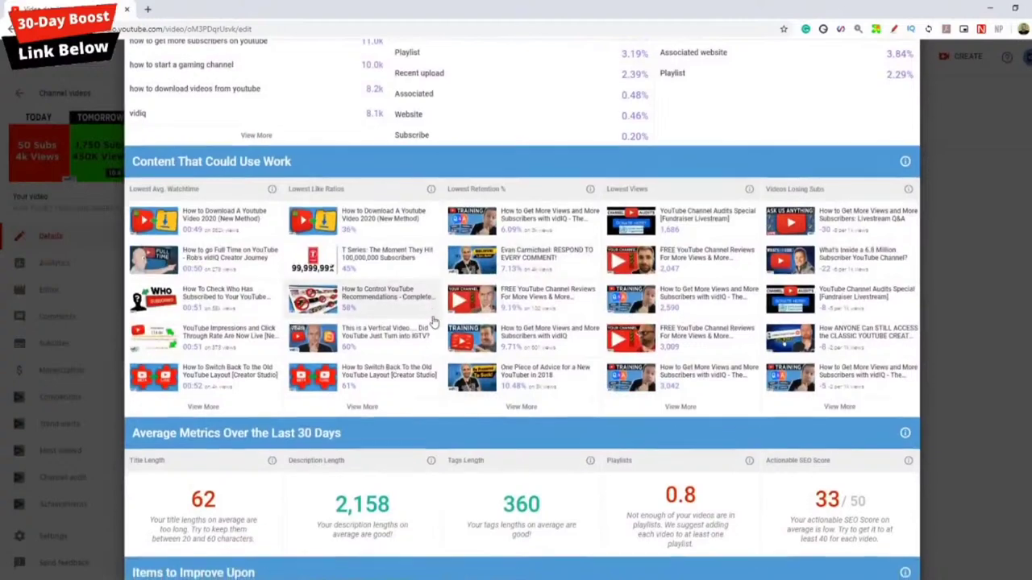
scroll(434, 322, "down", 2)
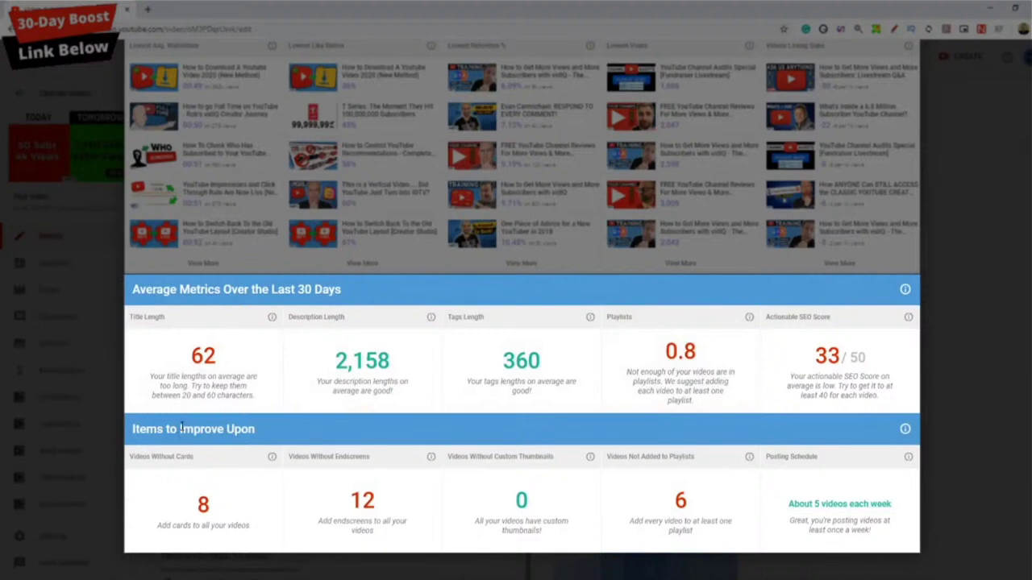
left_click_drag(181, 427, 270, 441)
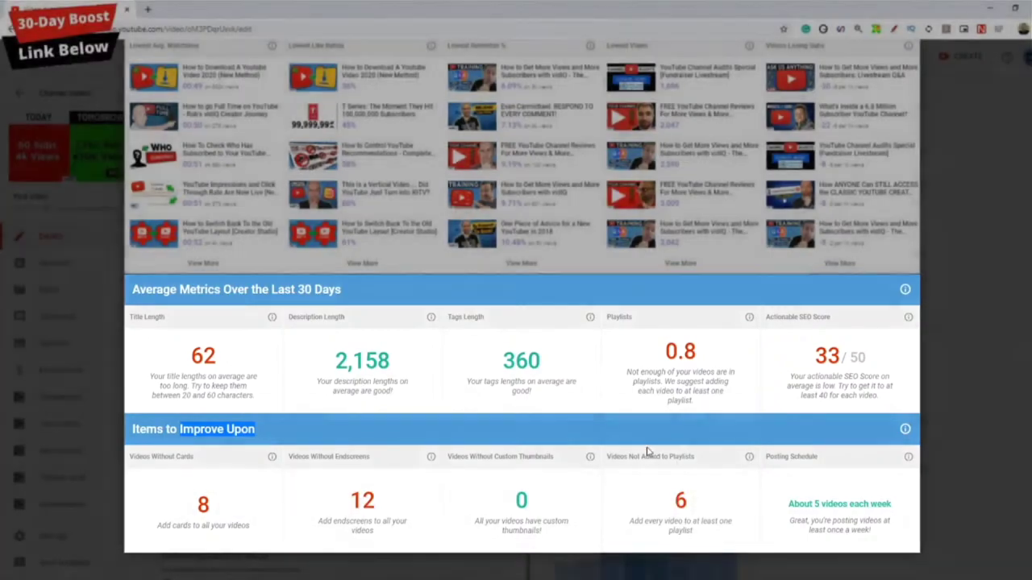
- Leave the audit for the channel's achievements and get the certificate for 500K subscribers
scroll(646, 452, "up", 10)
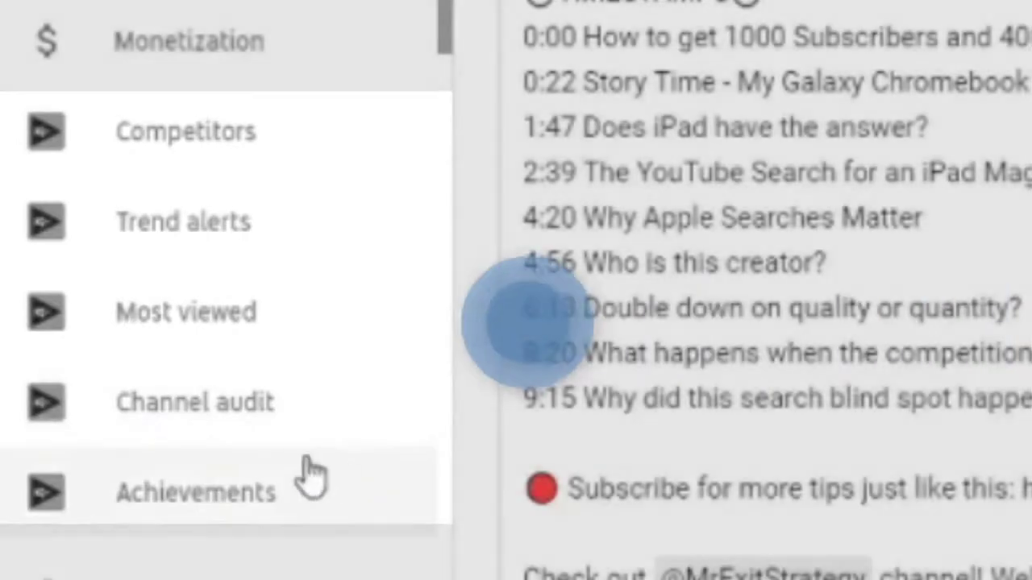
left_click(267, 490)
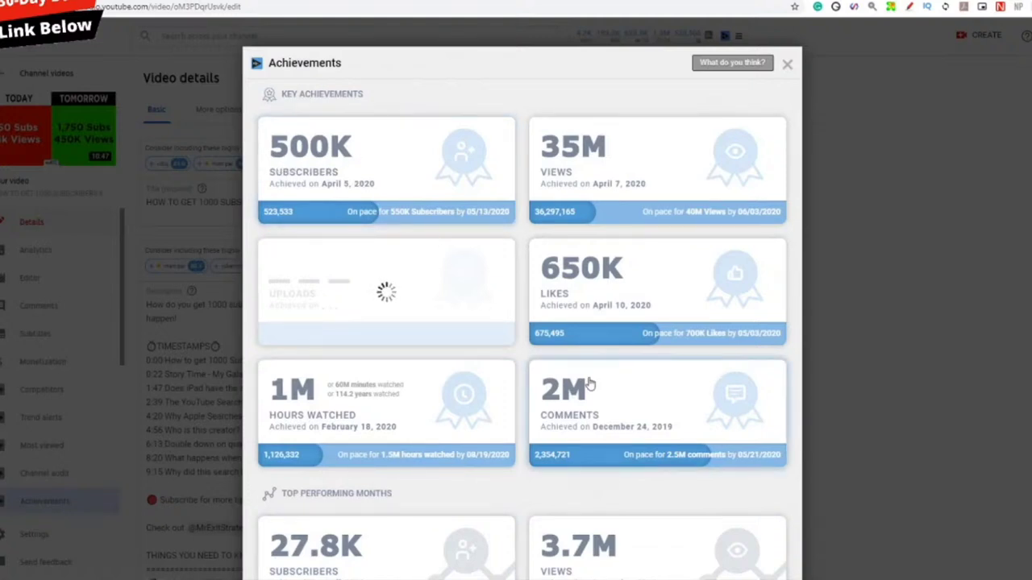
left_click(426, 222)
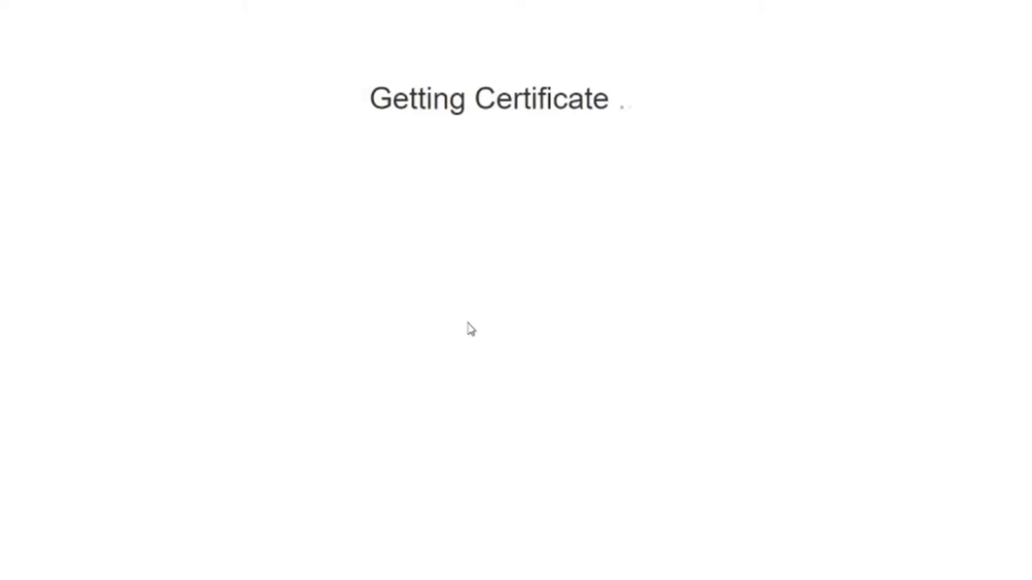